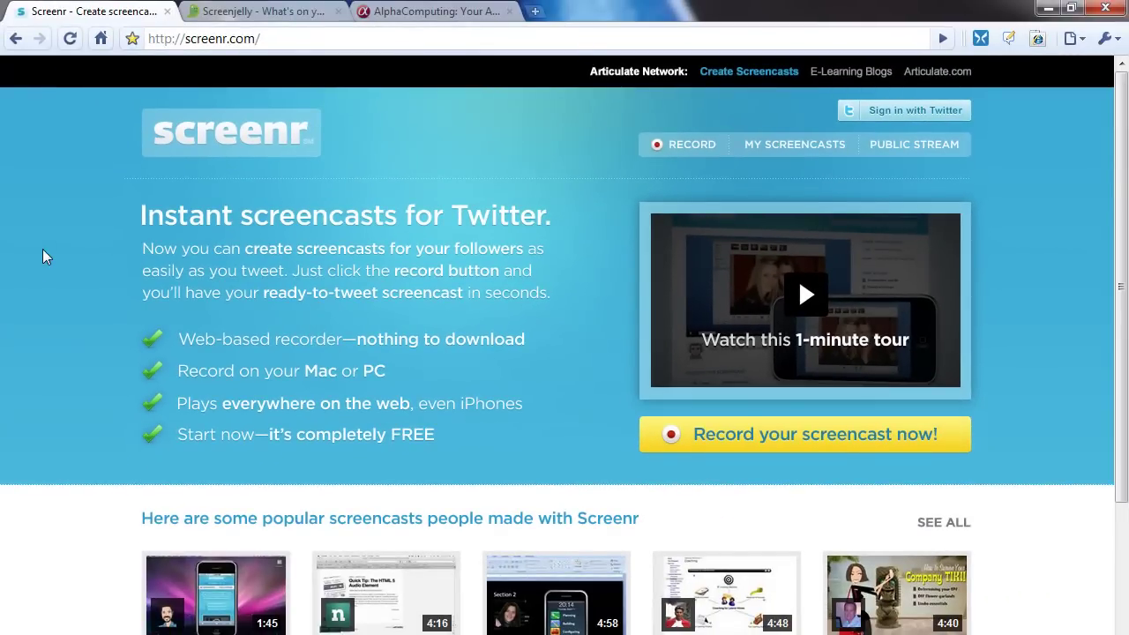
- Compare the Screenr and Screenjelly home pages, including Screenjelly's recording options and recent public recordings
{"action": "left_click", "coordinate": [263, 11]}
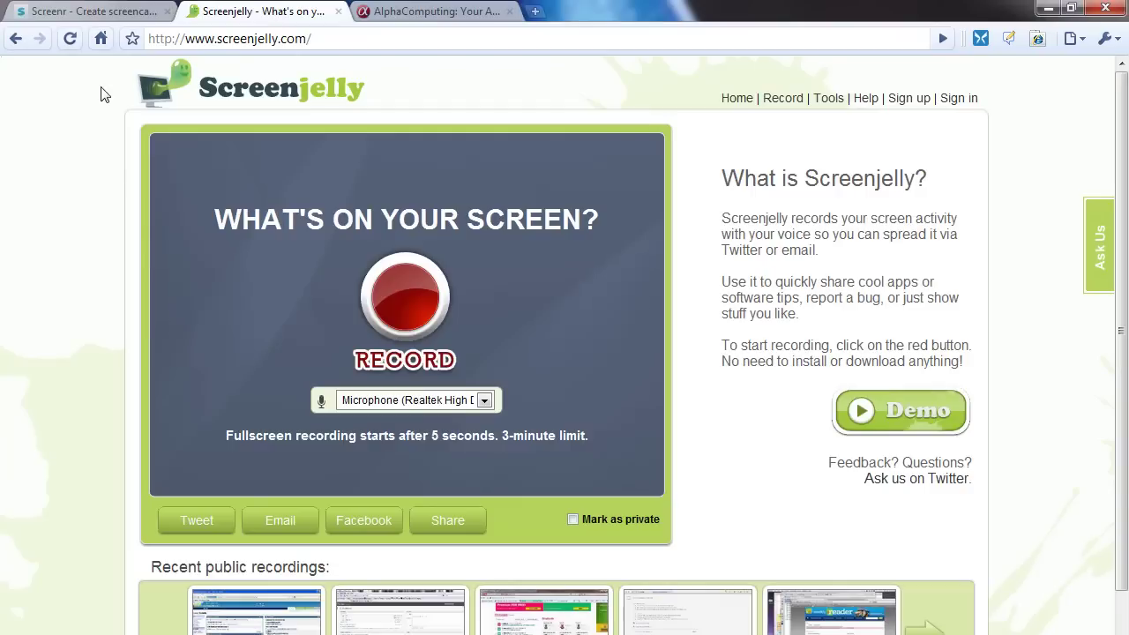
{"action": "scroll", "coordinate": [126, 197], "scroll_direction": "down", "scroll_amount": 1}
{"action": "scroll", "coordinate": [128, 200], "scroll_direction": "up", "scroll_amount": 1}
{"action": "left_click", "coordinate": [93, 11]}
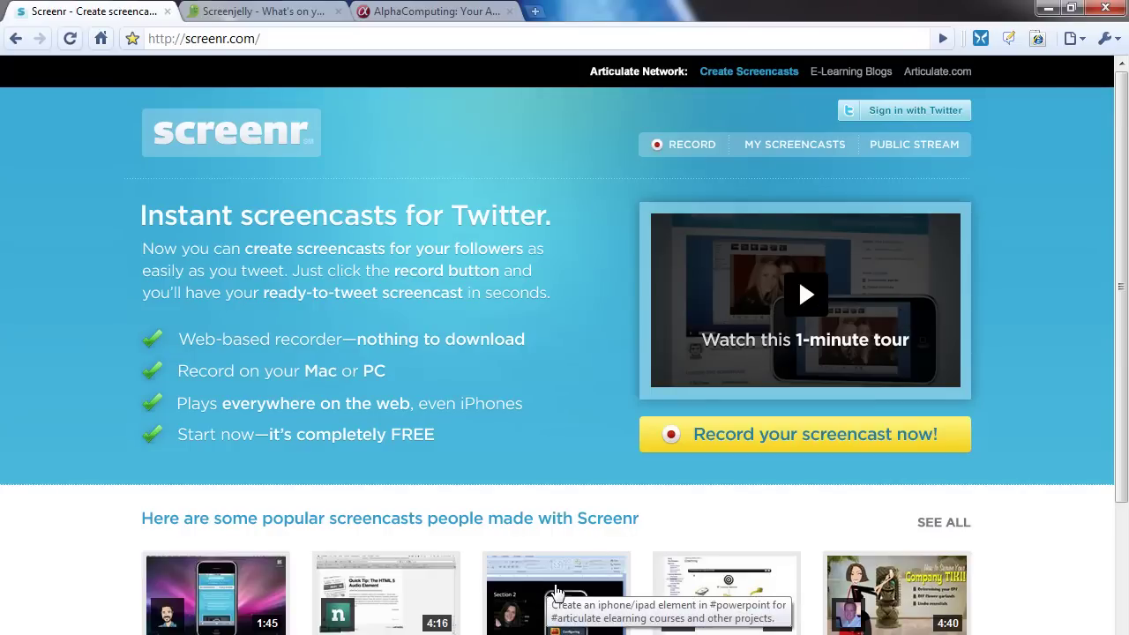
{"action": "left_click", "coordinate": [240, 11]}
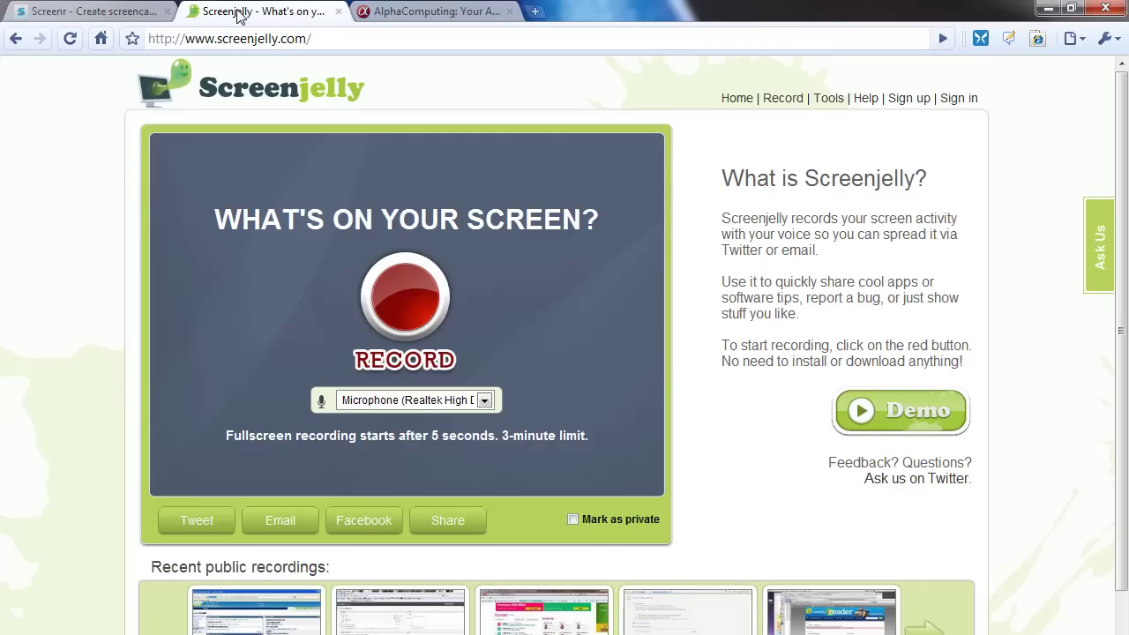
{"action": "scroll", "coordinate": [873, 381], "scroll_direction": "down", "scroll_amount": 1}
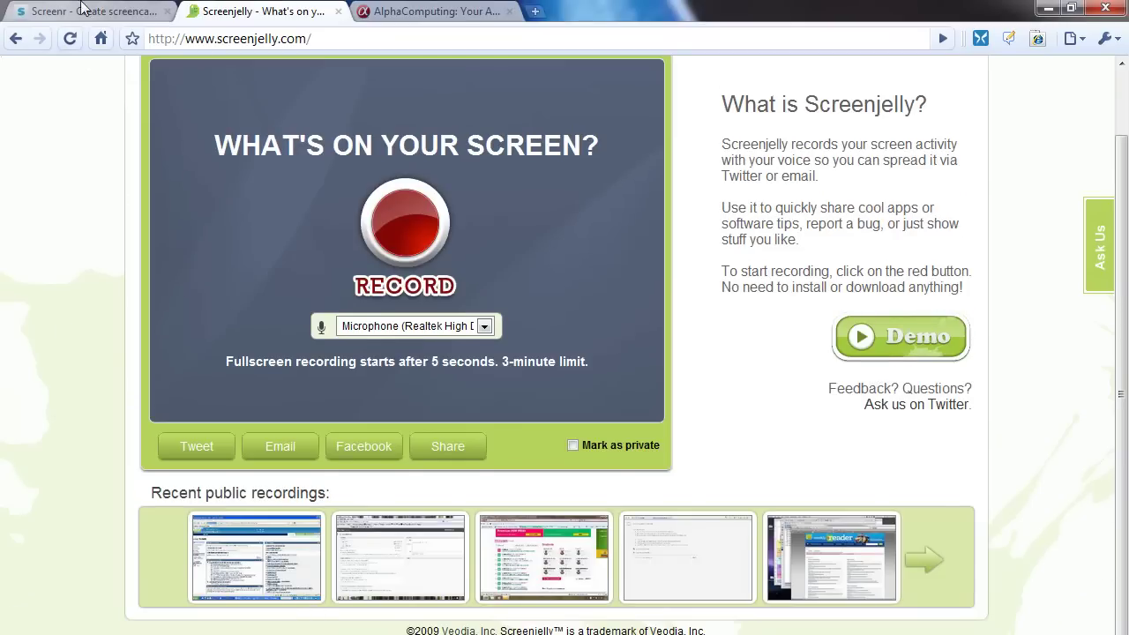
{"action": "left_click", "coordinate": [82, 7]}
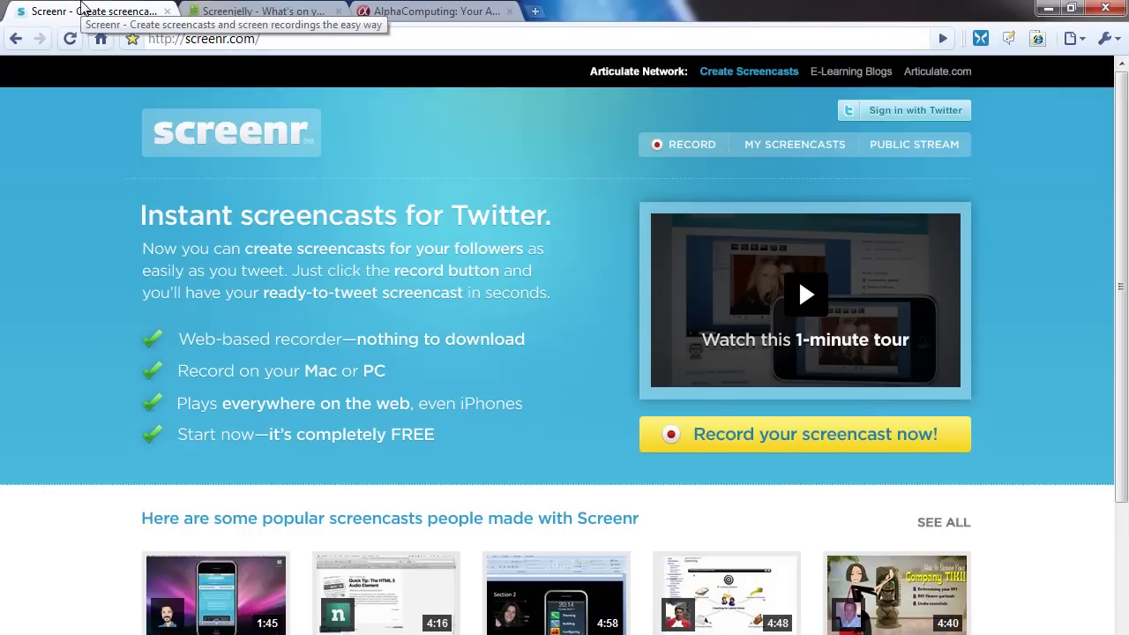
- Sign in to Screenr with Twitter, open its recorder and allow the Screenr Java application to run
{"action": "left_click", "coordinate": [944, 109]}
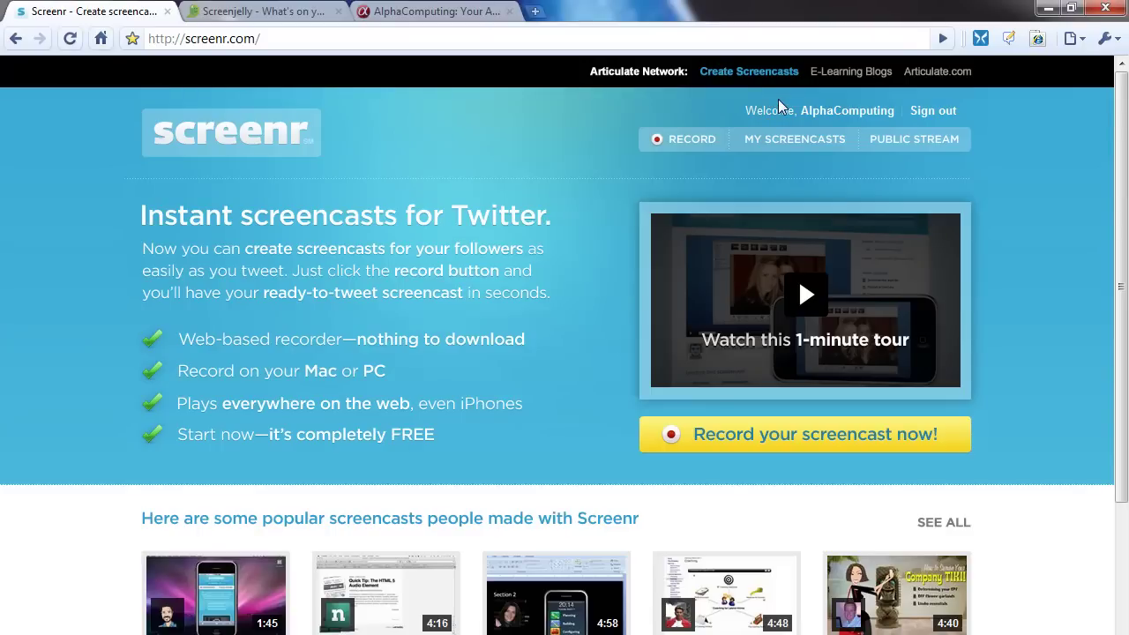
{"action": "left_click", "coordinate": [684, 141]}
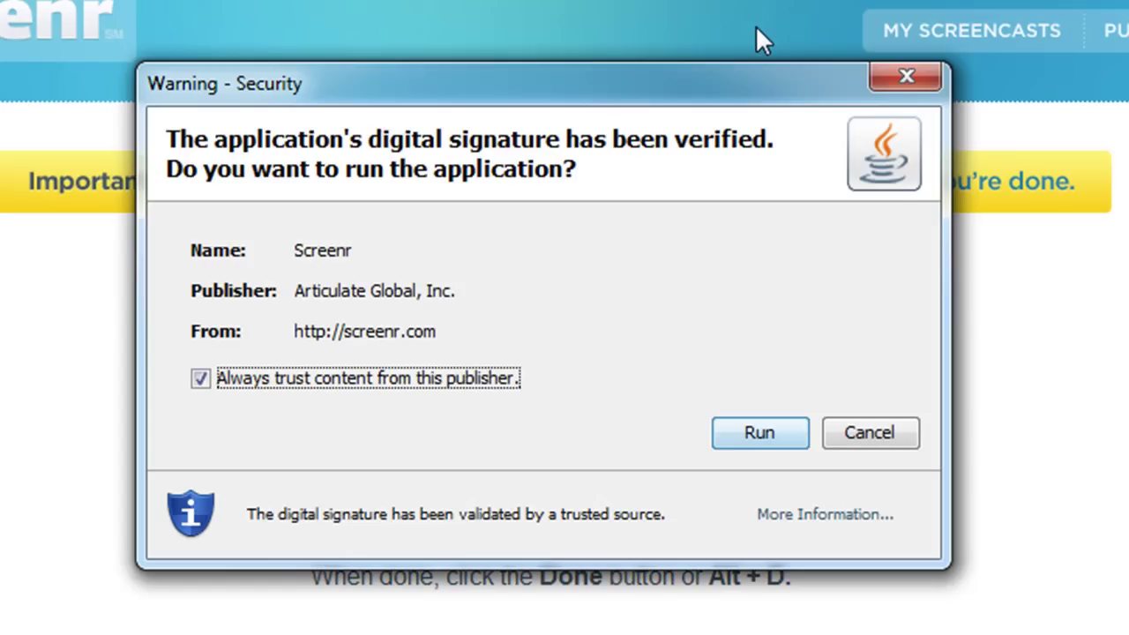
{"action": "left_click", "coordinate": [785, 450]}
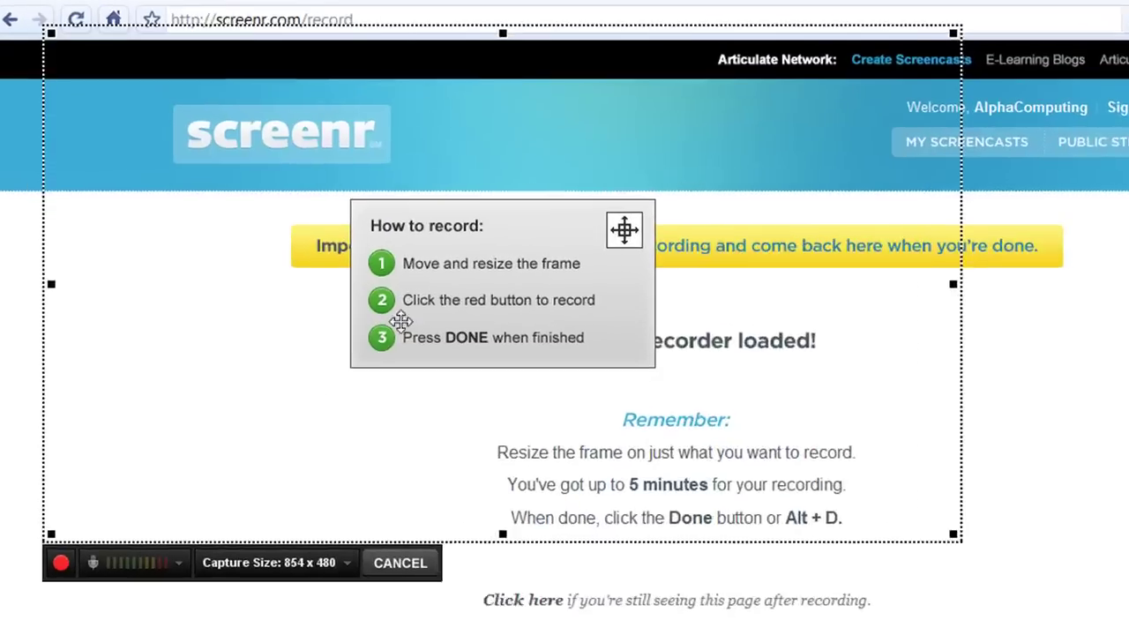
- Adjust the recording frame to 800 x 456 and review the available microphone and capture size options
{"action": "left_click_drag", "start_coordinate": [473, 264], "coordinate": [563, 267]}
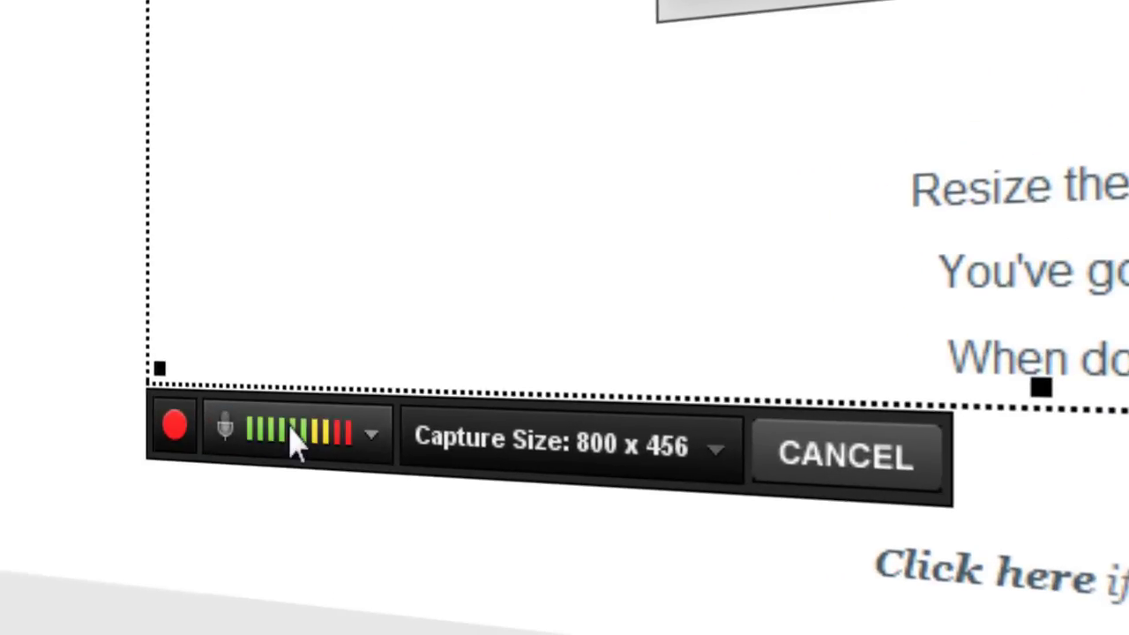
{"action": "left_click", "coordinate": [371, 437]}
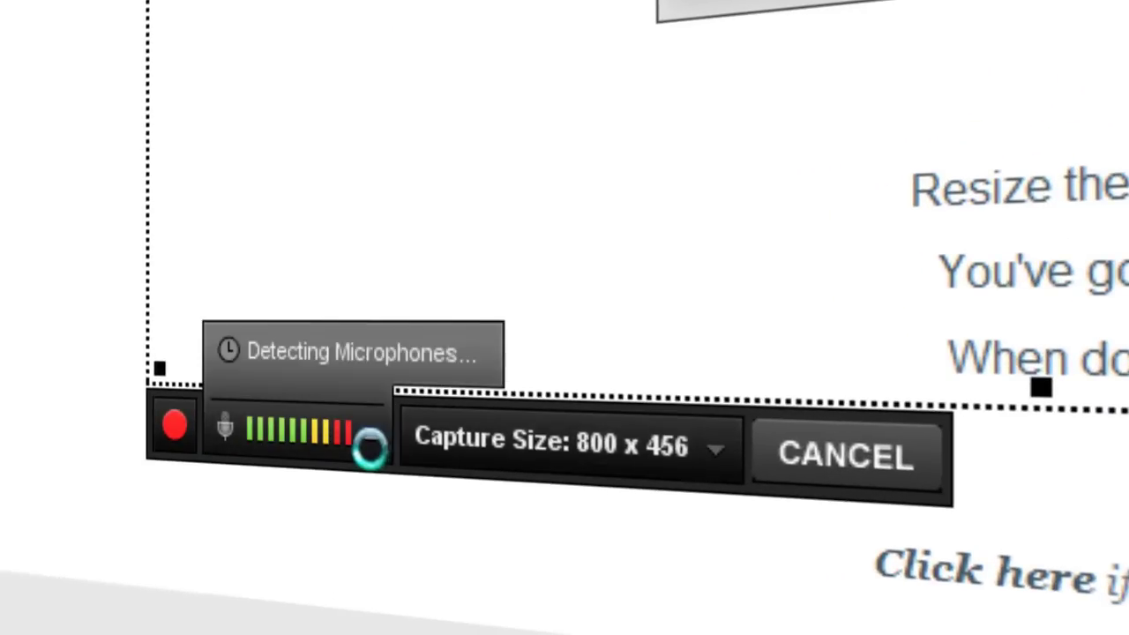
{"action": "left_click", "coordinate": [371, 436]}
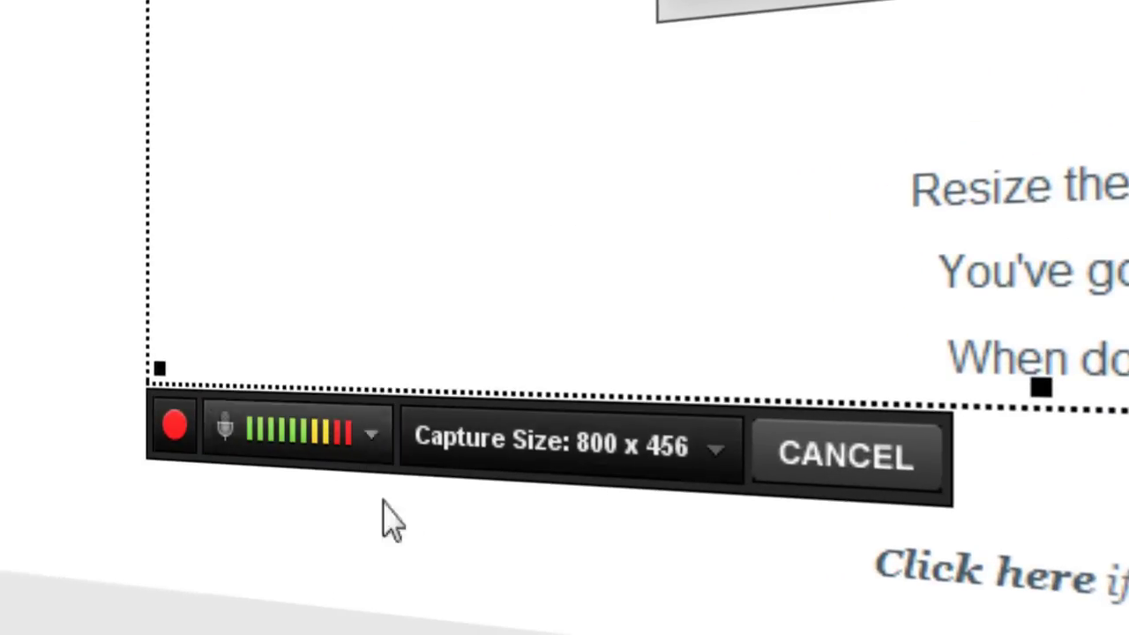
{"action": "left_click", "coordinate": [705, 454]}
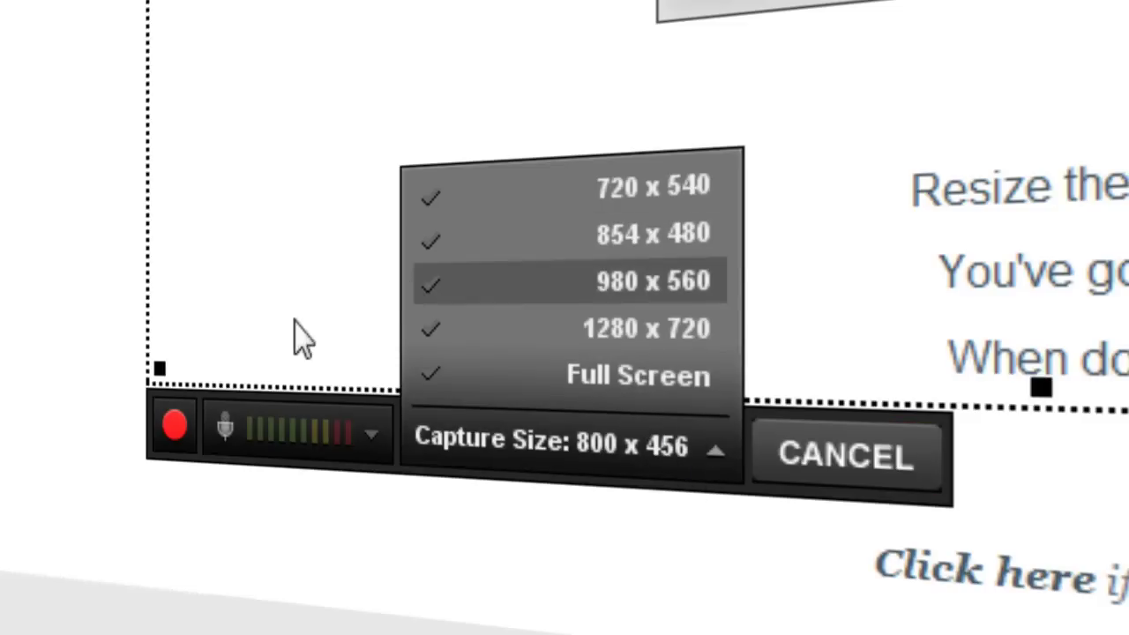
- Record a short screencast of the framed area, finish it and preview its first seconds on the publishing page
{"action": "left_click", "coordinate": [174, 425]}
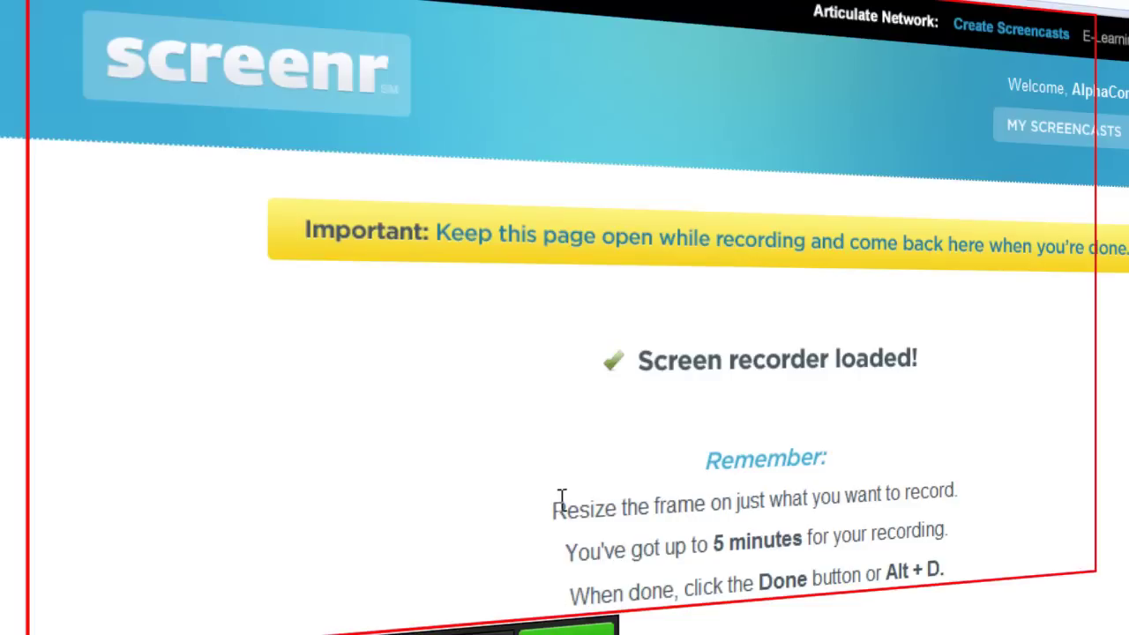
{"action": "key", "text": "alt+p"}
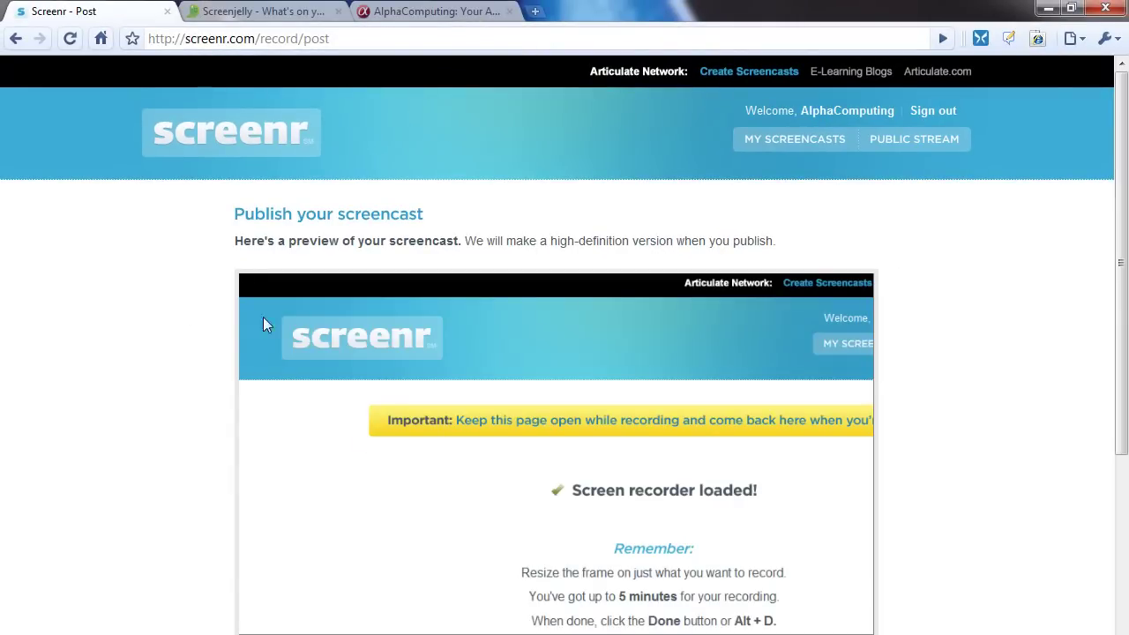
{"action": "scroll", "coordinate": [212, 308], "scroll_direction": "down", "scroll_amount": 2}
{"action": "left_click", "coordinate": [253, 469]}
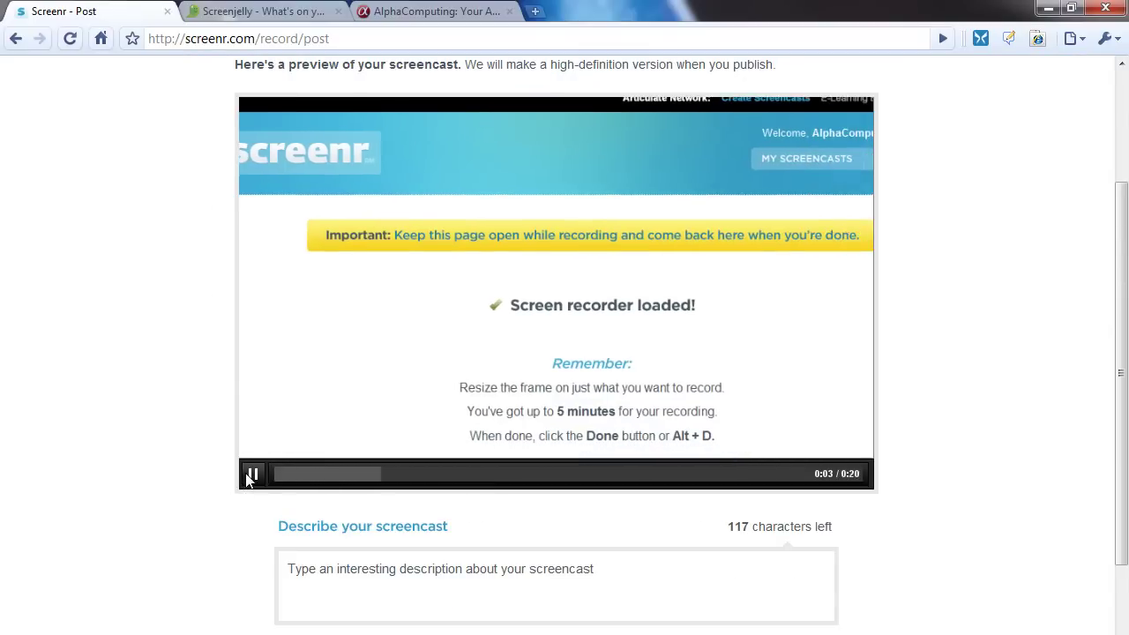
{"action": "left_click", "coordinate": [250, 475]}
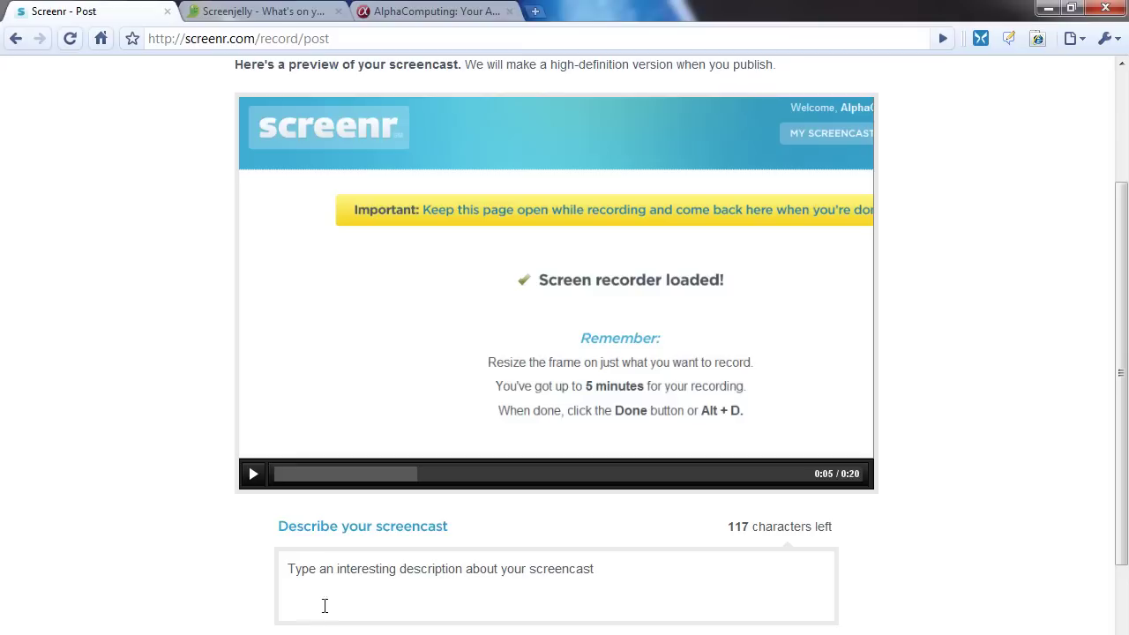
- Describe the screencast as "this is a screenr test for a youtube video" and publish it as a tweet
{"action": "left_click", "coordinate": [414, 574]}
{"action": "left_click", "coordinate": [259, 536]}
{"action": "left_click", "coordinate": [375, 579]}
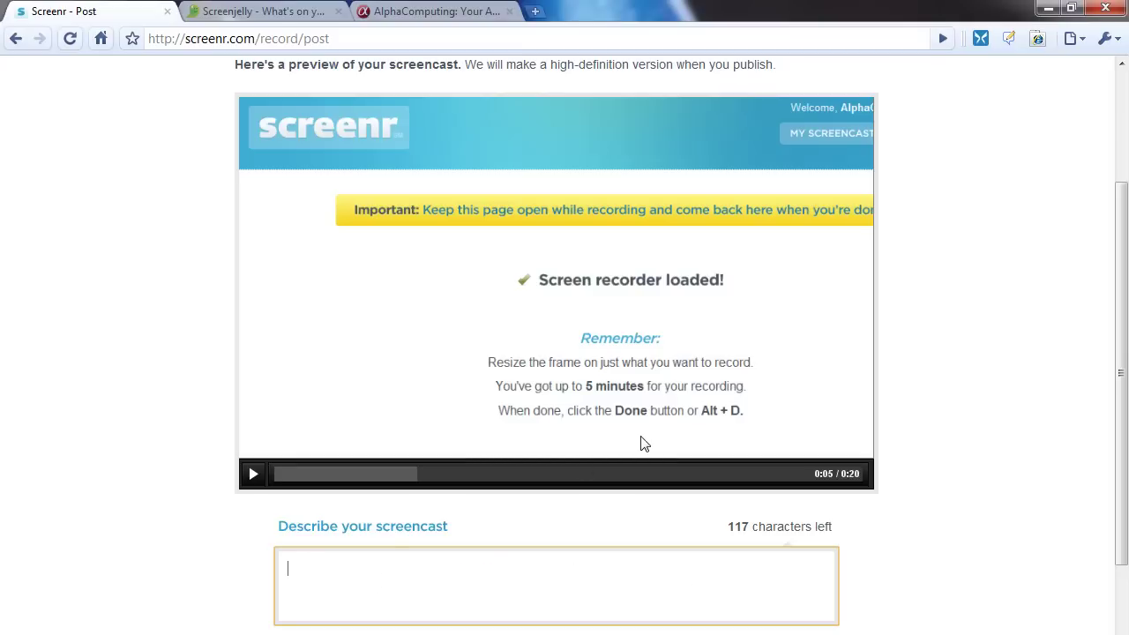
{"action": "type", "text": "this is a screenr "}
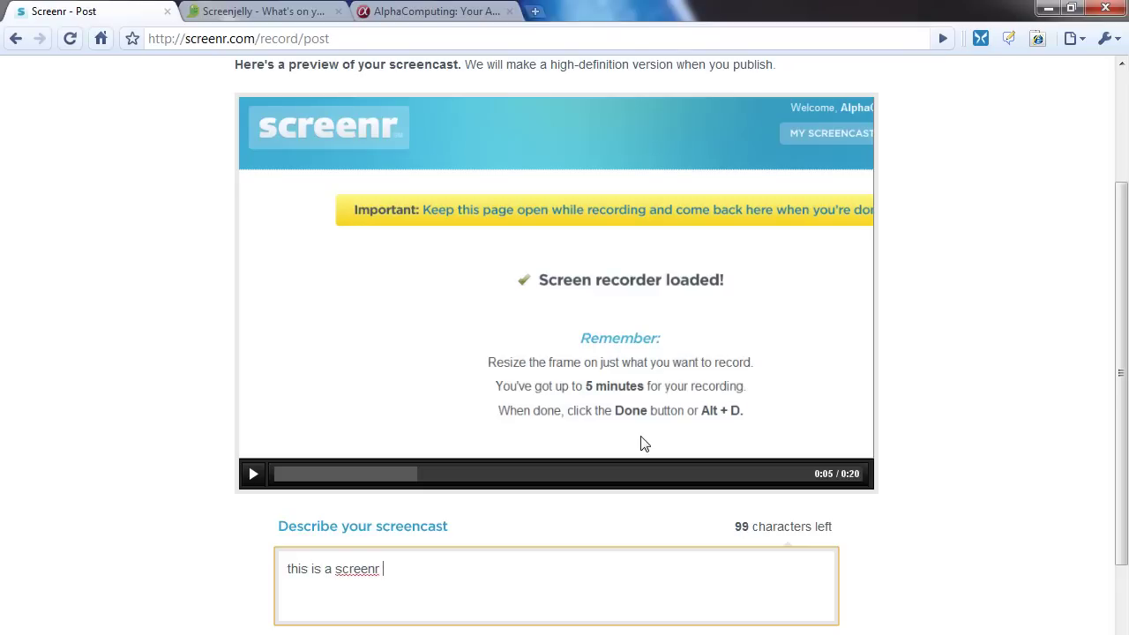
{"action": "type", "text": "test for a youtube vid"}
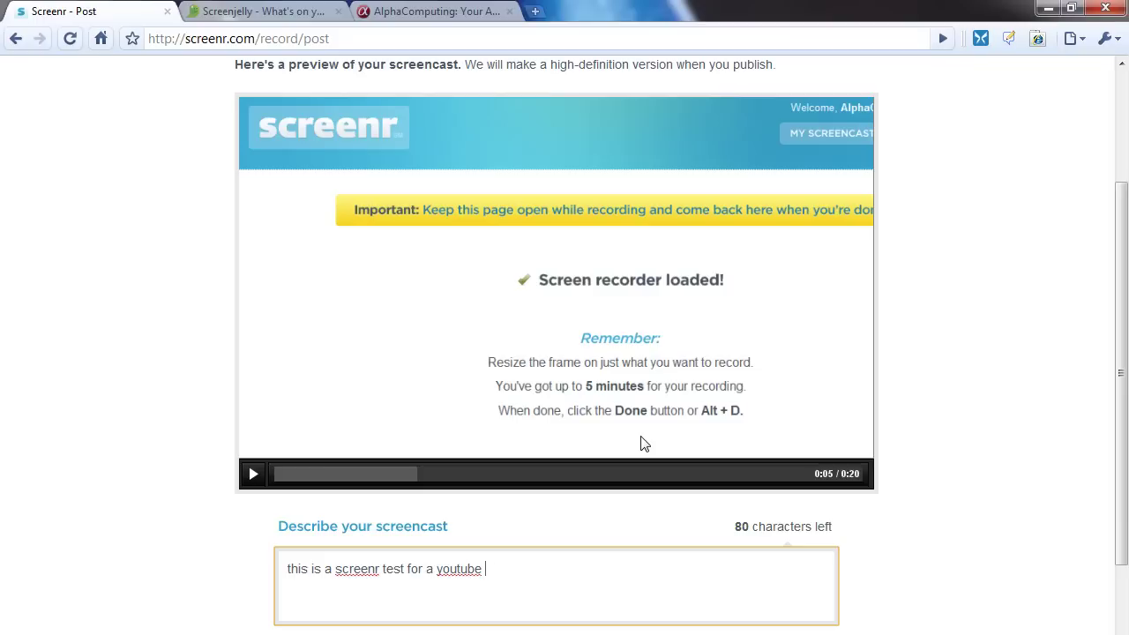
{"action": "type", "text": "de"}
{"action": "key", "text": "BackSpace"}
{"action": "key", "text": "BackSpace"}
{"action": "type", "text": "eo"}
{"action": "scroll", "coordinate": [613, 441], "scroll_direction": "down", "scroll_amount": 1}
{"action": "scroll", "coordinate": [614, 441], "scroll_direction": "down", "scroll_amount": 1}
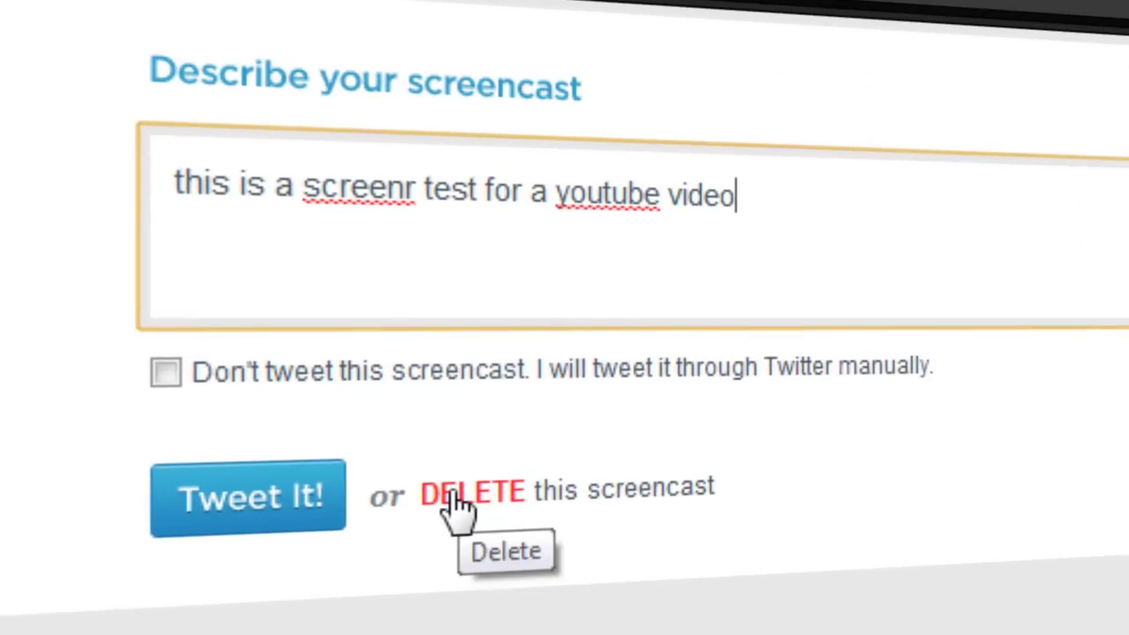
{"action": "left_click", "coordinate": [284, 499]}
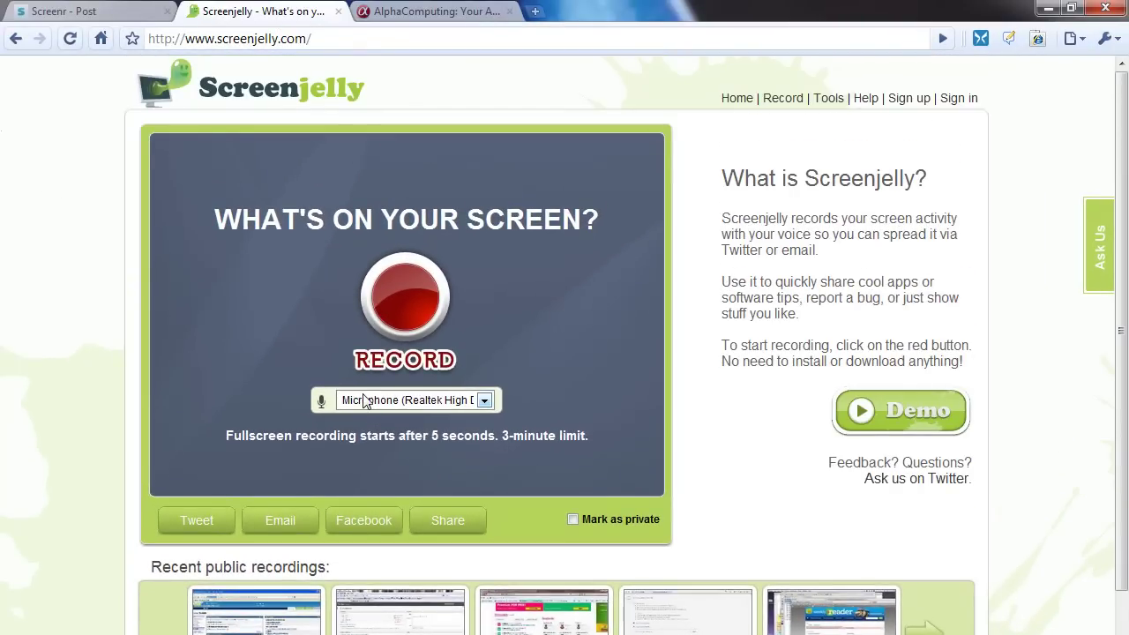
- Make a short full-screen recording on Screenjelly while moving the browser window, and play it back
{"action": "left_click", "coordinate": [390, 318]}
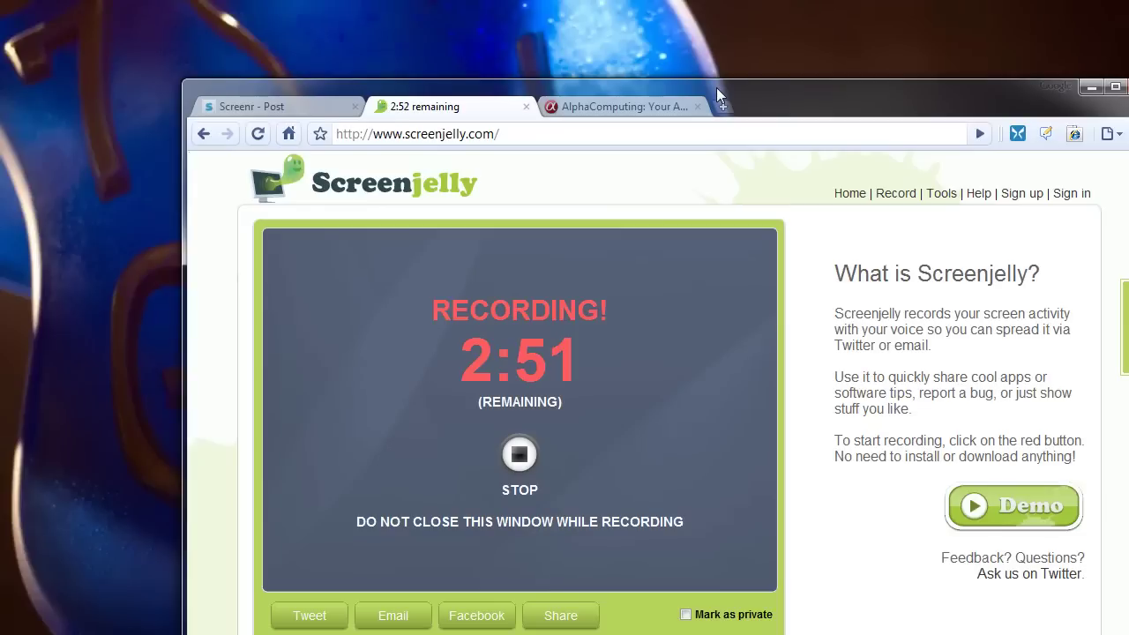
{"action": "left_click_drag", "start_coordinate": [716, 88], "coordinate": [614, 7]}
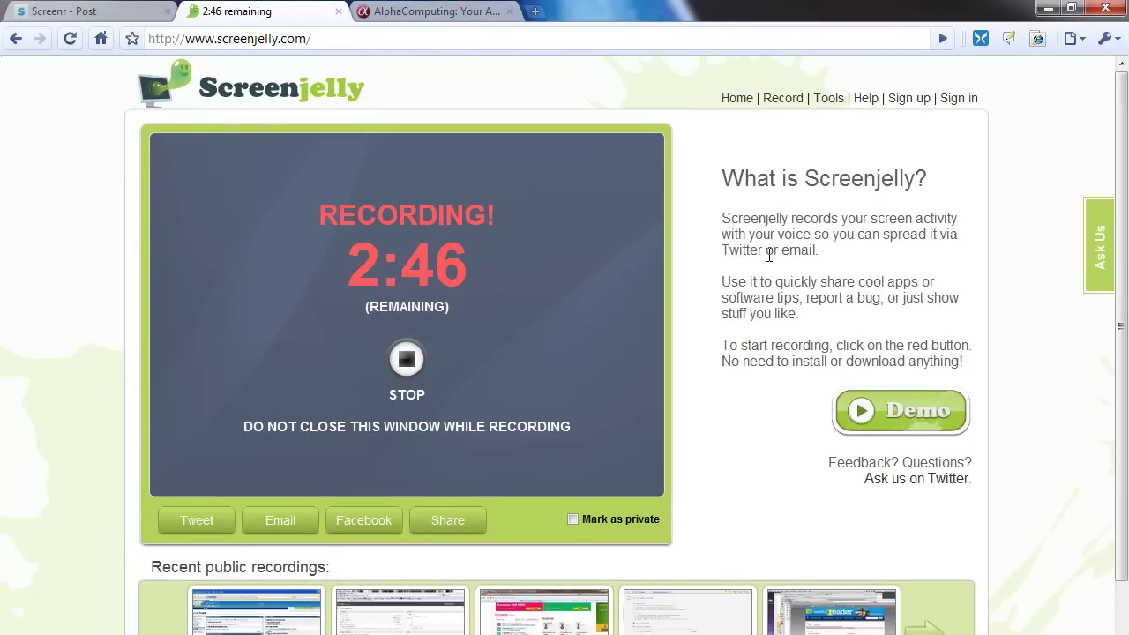
{"action": "left_click", "coordinate": [406, 362]}
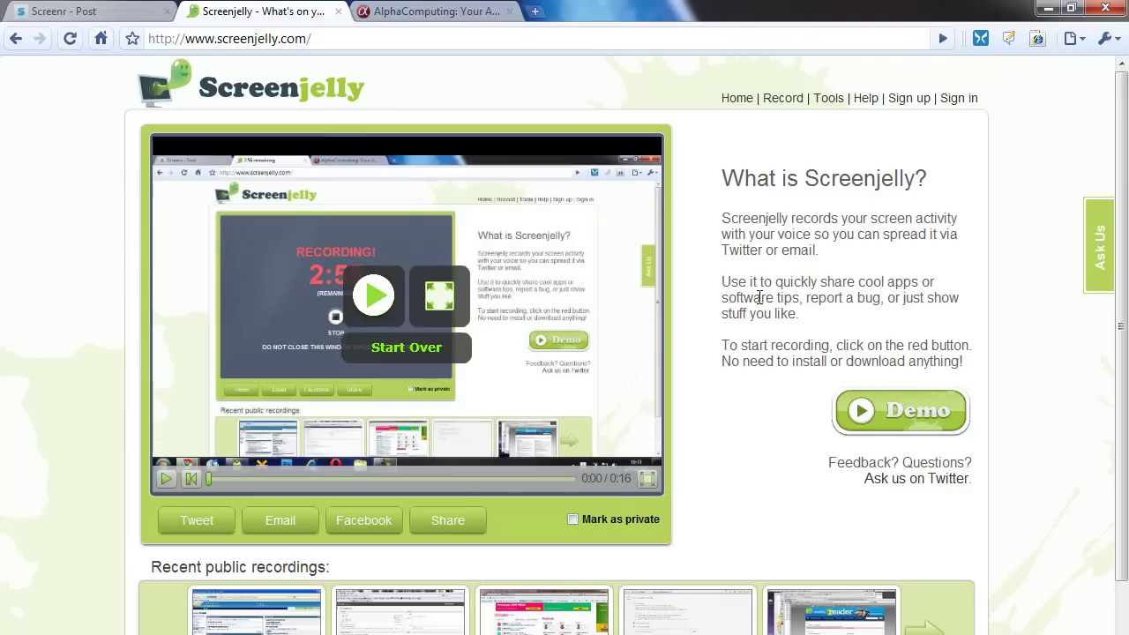
{"action": "left_click", "coordinate": [374, 296]}
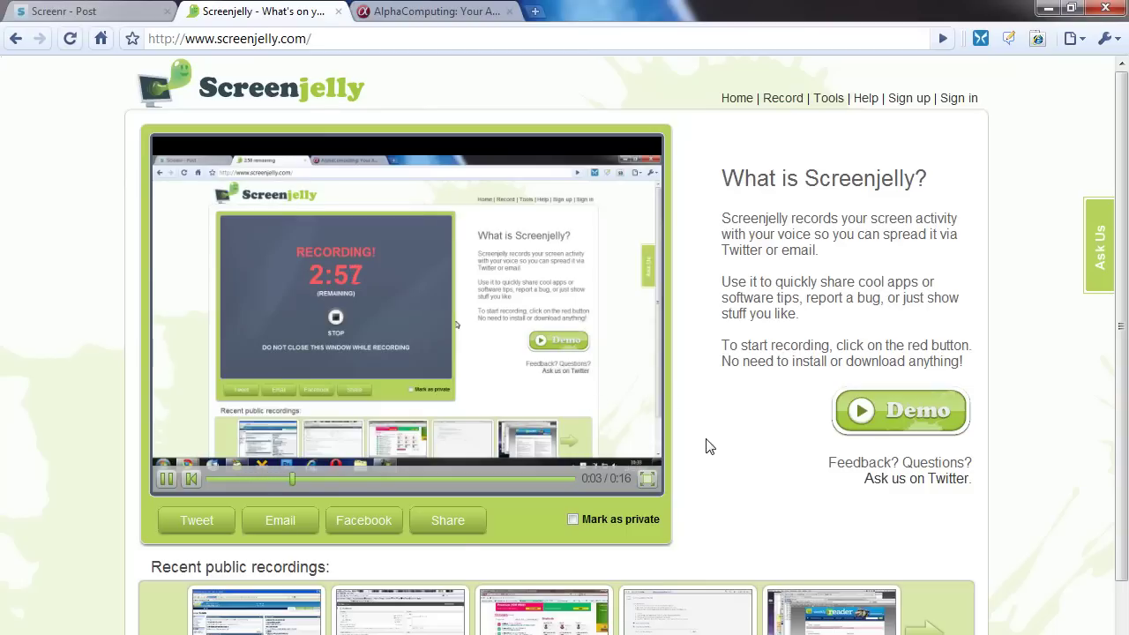
- Try to upload the Screenjelly recording for link sharing with the description "test vd"
{"action": "left_click", "coordinate": [447, 520]}
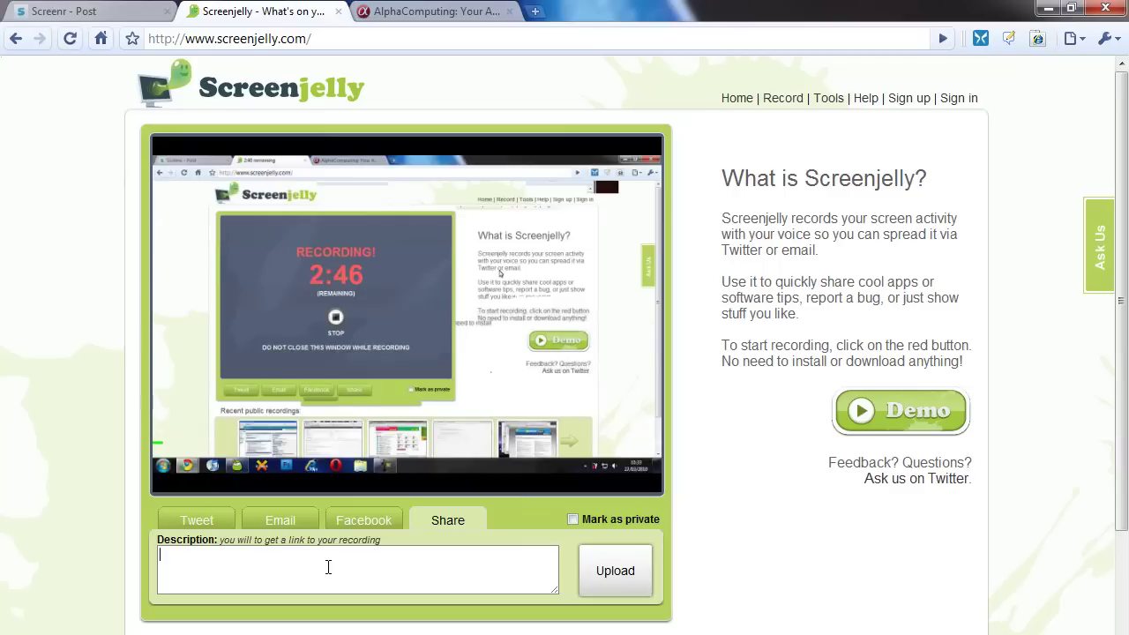
{"action": "left_click", "coordinate": [328, 567]}
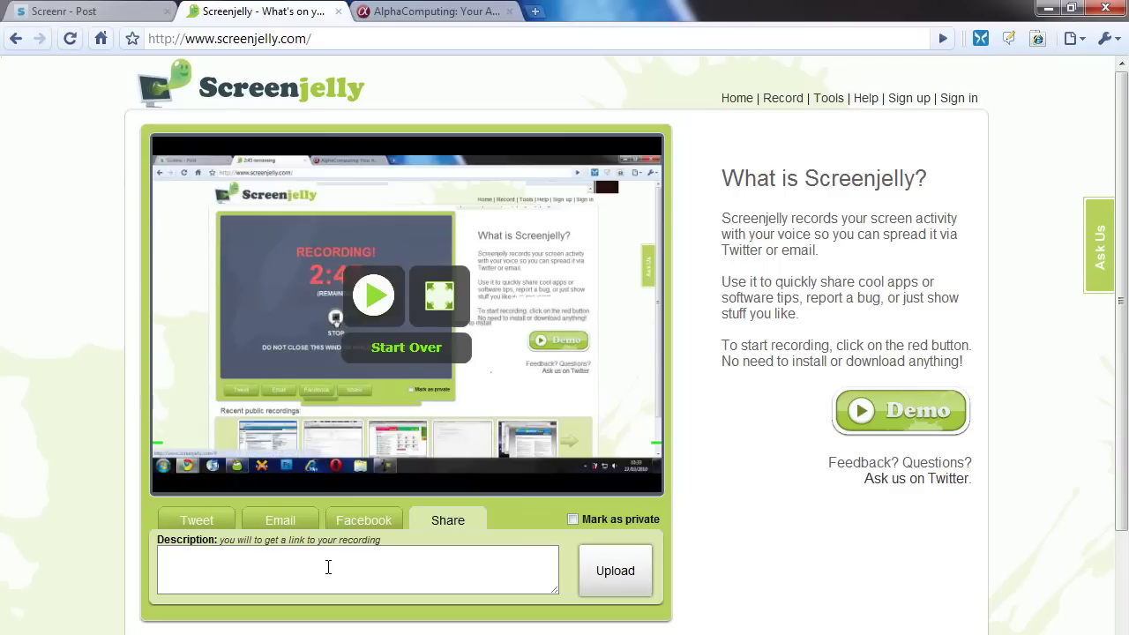
{"action": "type", "text": "test vdd"}
{"action": "left_click", "coordinate": [610, 574]}
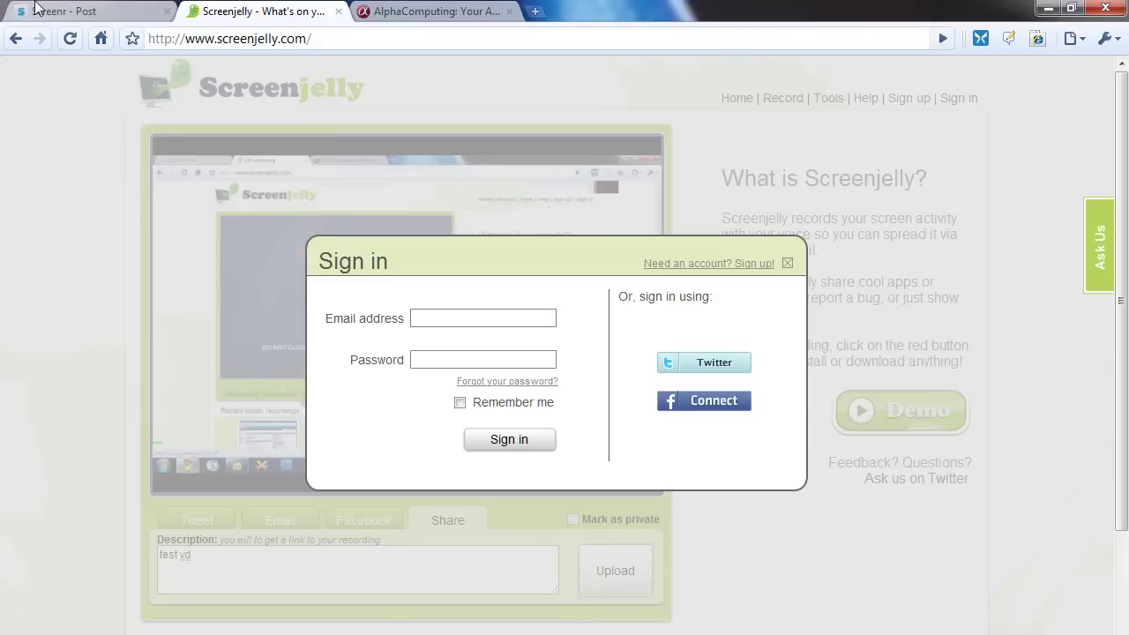
- Return to the published Screenr screencast, check its web address and watch its first few seconds
{"action": "left_click", "coordinate": [33, 11]}
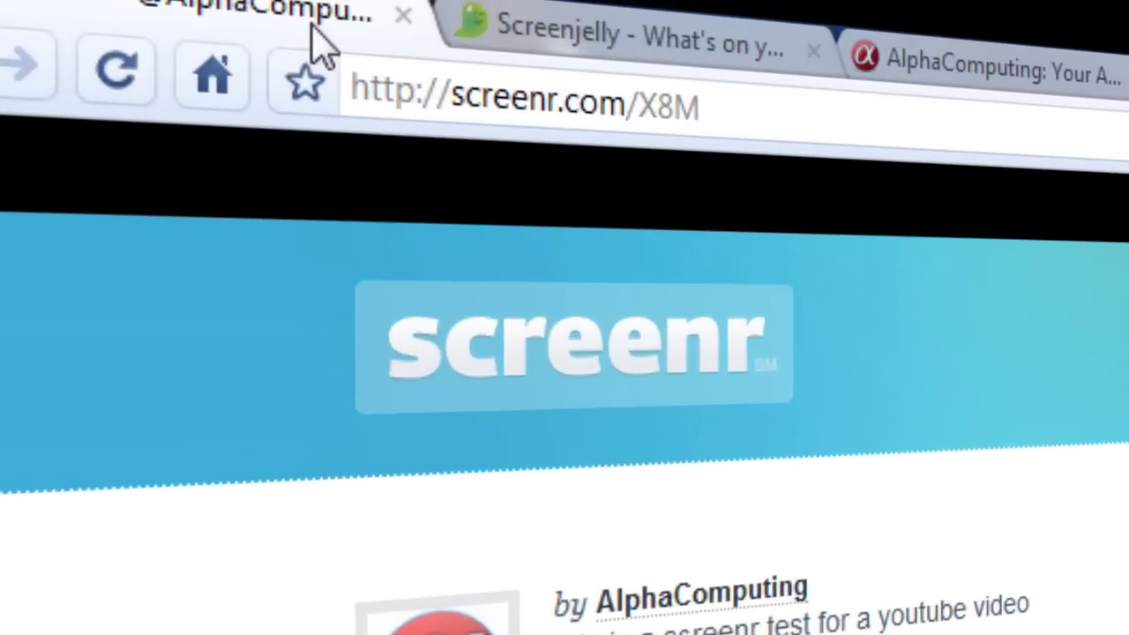
{"action": "left_click_drag", "start_coordinate": [386, 97], "coordinate": [702, 96]}
{"action": "left_click", "coordinate": [701, 105]}
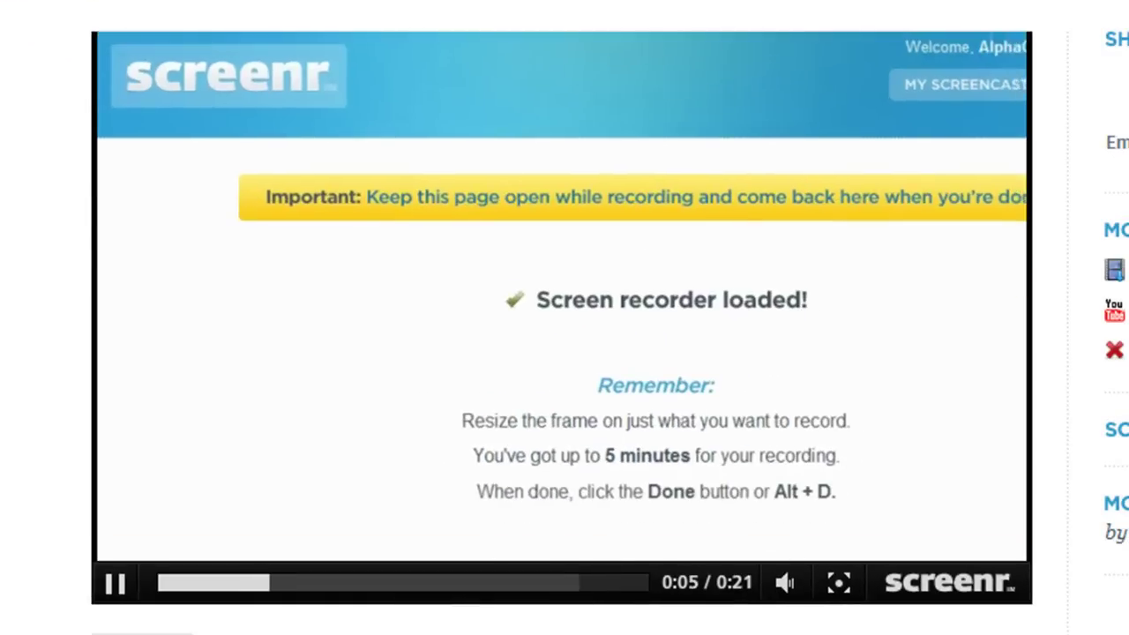
{"action": "left_click", "coordinate": [115, 584]}
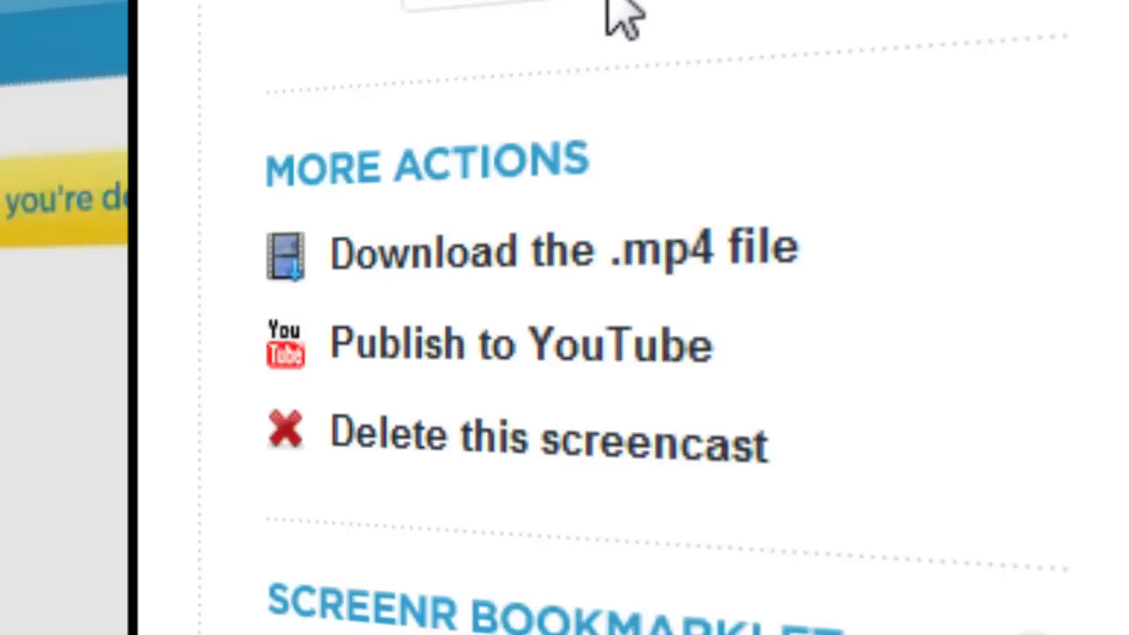
- Examine the embed code and the re-tweet and reply-to-author options for the published screencast
{"action": "left_click", "coordinate": [661, 113]}
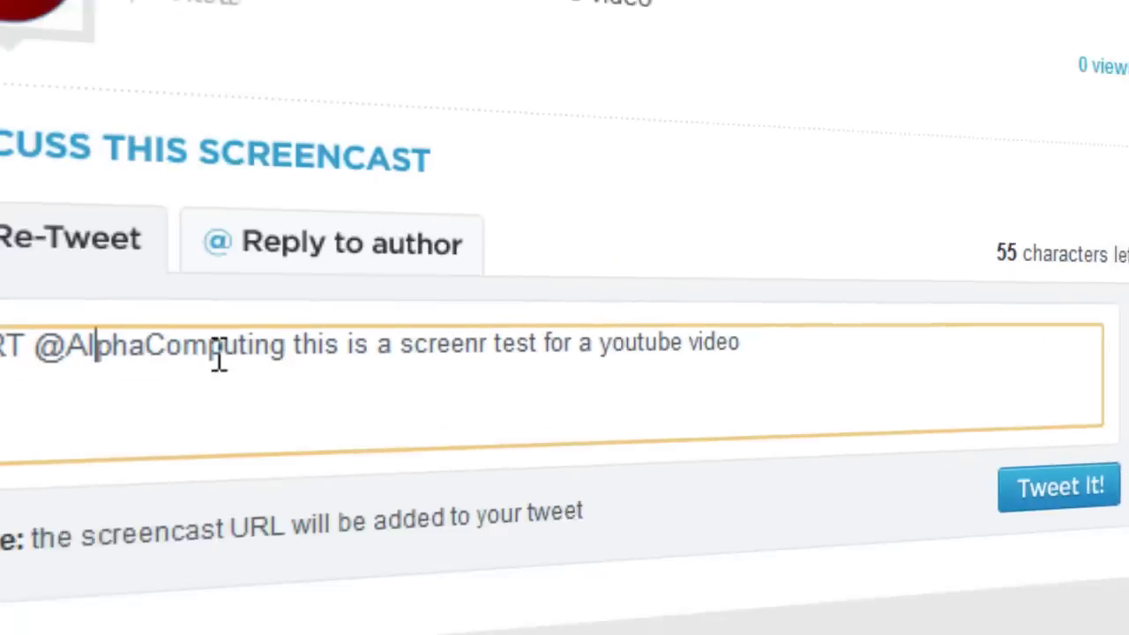
{"action": "left_click", "coordinate": [352, 245]}
{"action": "left_click", "coordinate": [78, 252]}
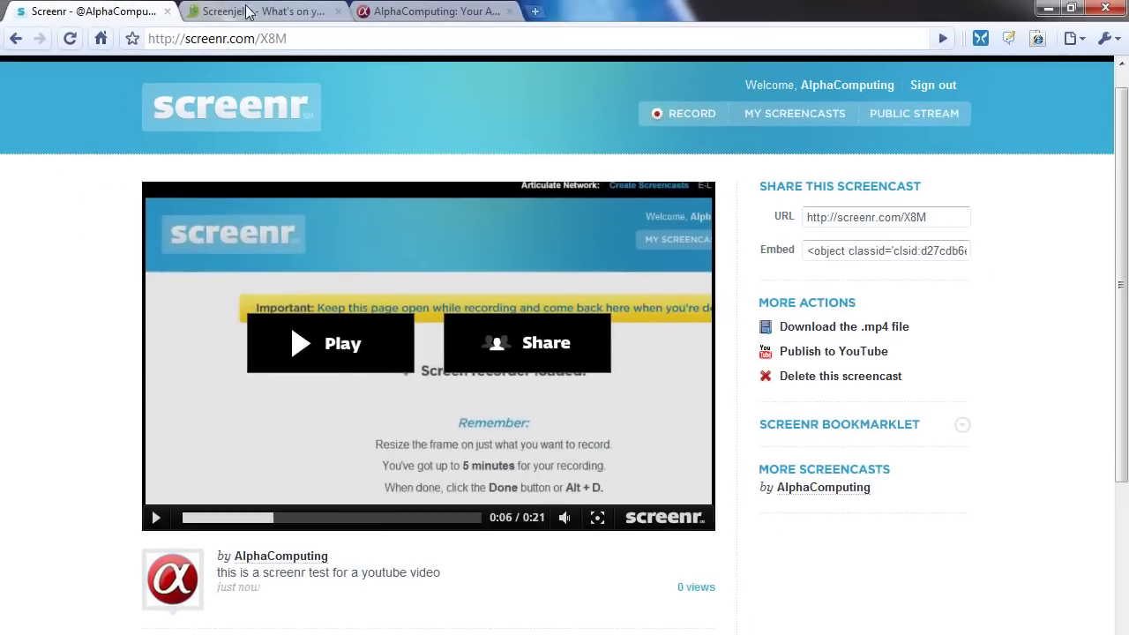
- Open the published screencast's page in a second browser tab and switch to it
{"action": "middle_click", "coordinate": [261, 134]}
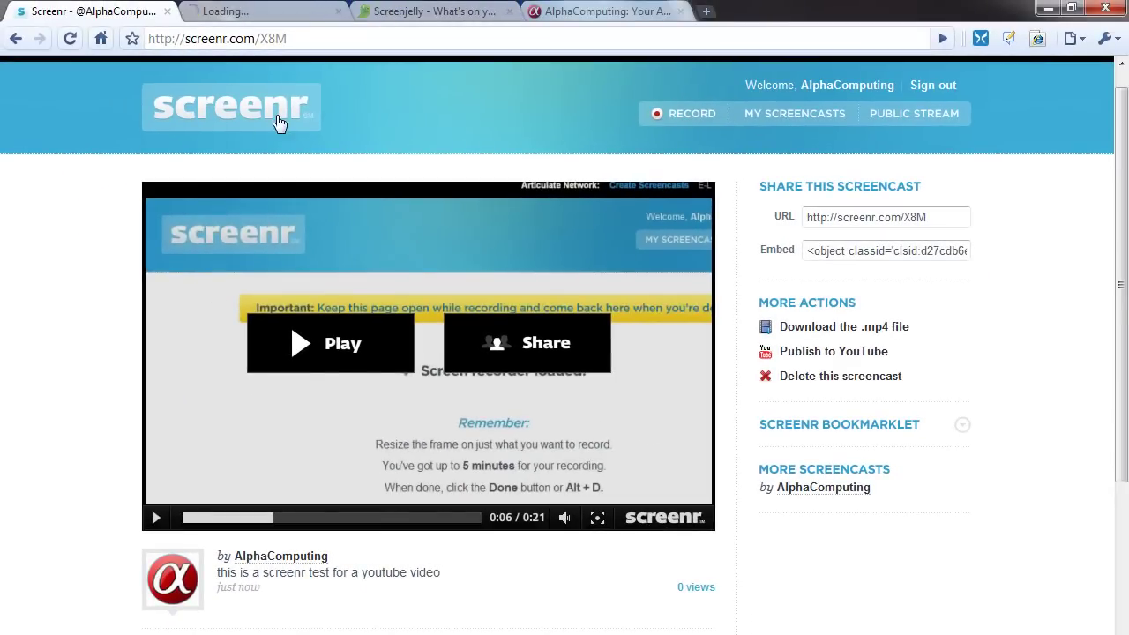
{"action": "left_click", "coordinate": [254, 9]}
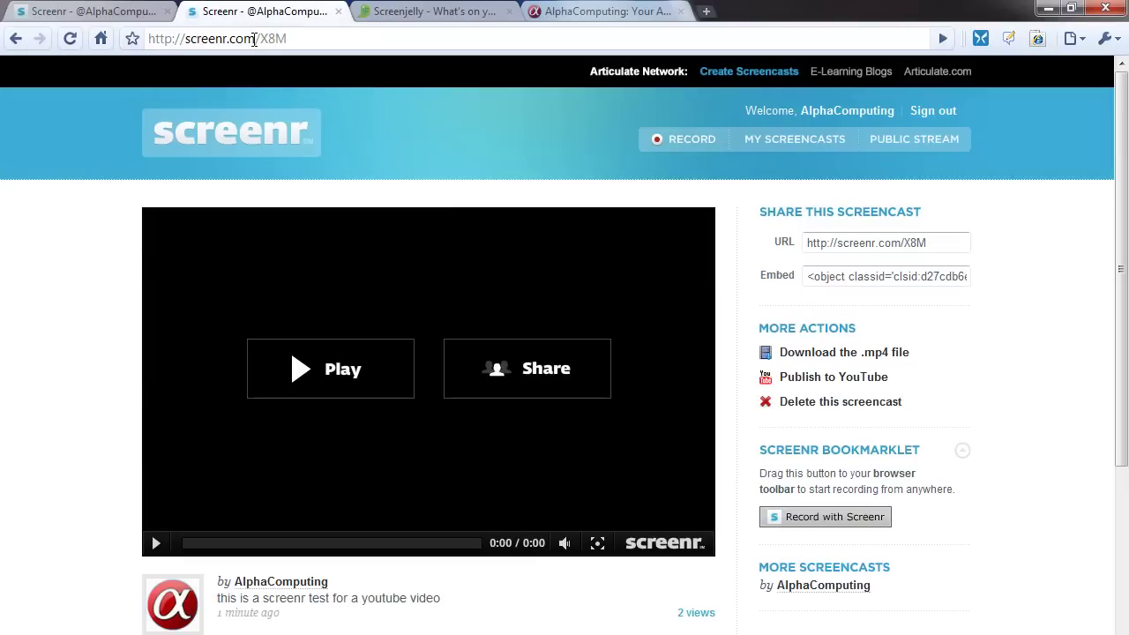
{"action": "left_click", "coordinate": [254, 39]}
{"action": "type", "text": "http://twitter.com/alphacomputing"}
{"action": "key", "text": "Return"}
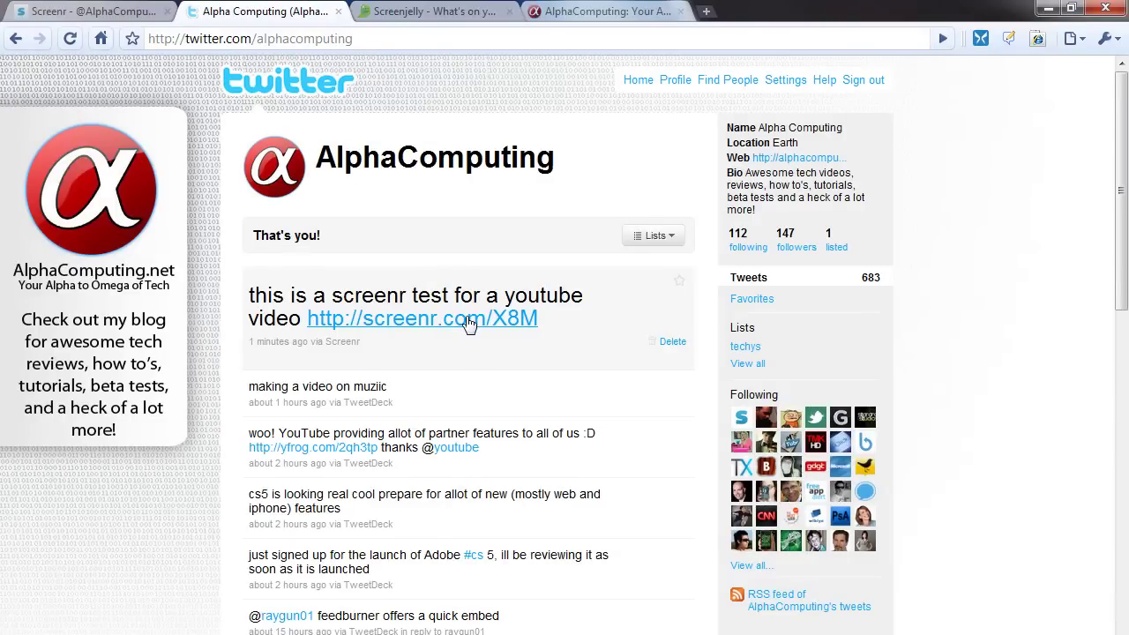
{"action": "left_click", "coordinate": [337, 11]}
- View the author's Screenr profile page from the published screencast and close its tab
{"action": "left_click", "coordinate": [89, 12]}
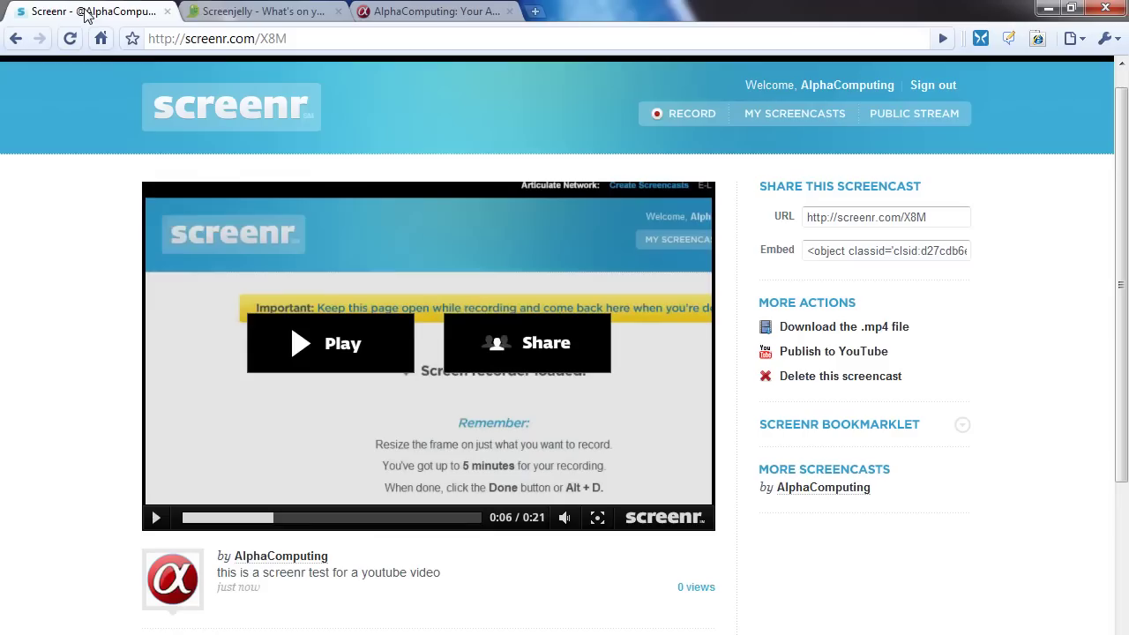
{"action": "scroll", "coordinate": [202, 389], "scroll_direction": "down", "scroll_amount": 2}
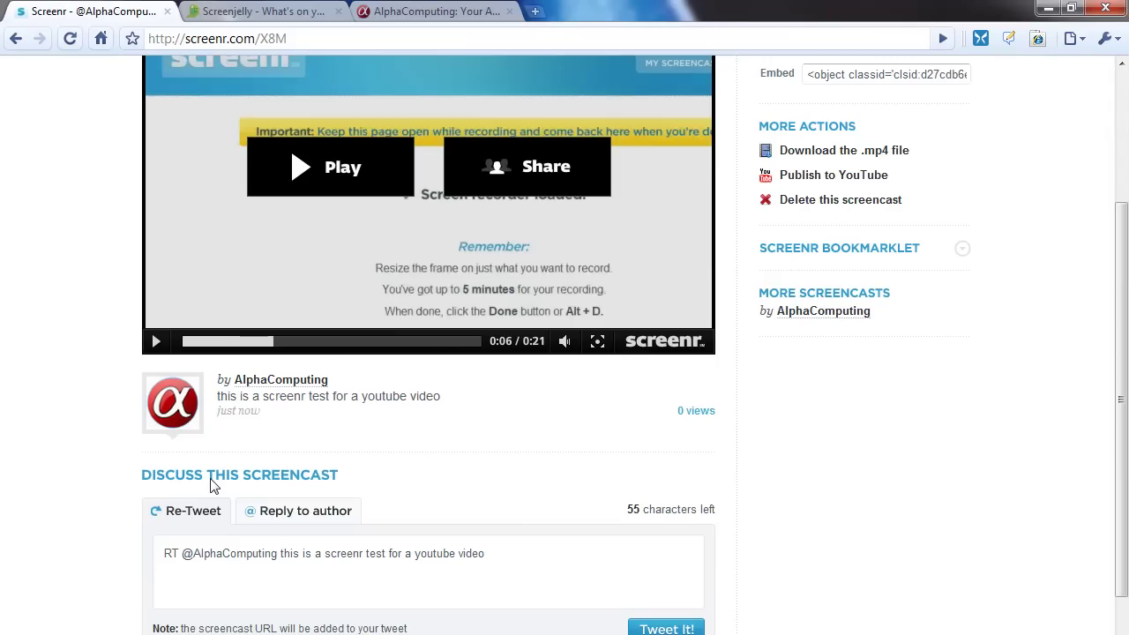
{"action": "left_click", "coordinate": [183, 434]}
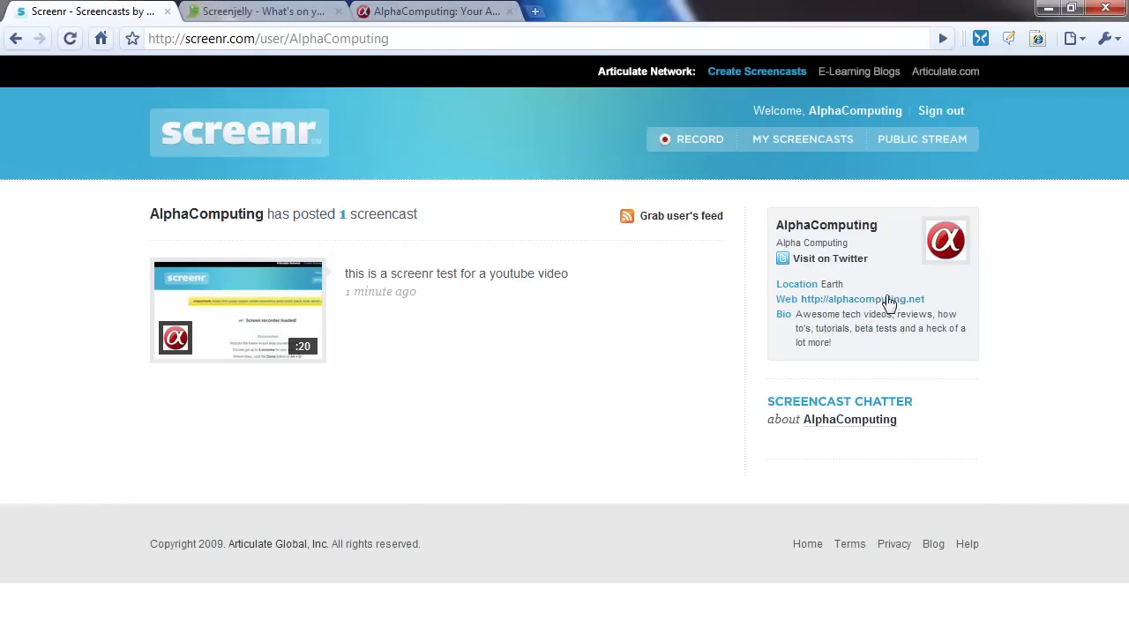
{"action": "left_click", "coordinate": [167, 12]}
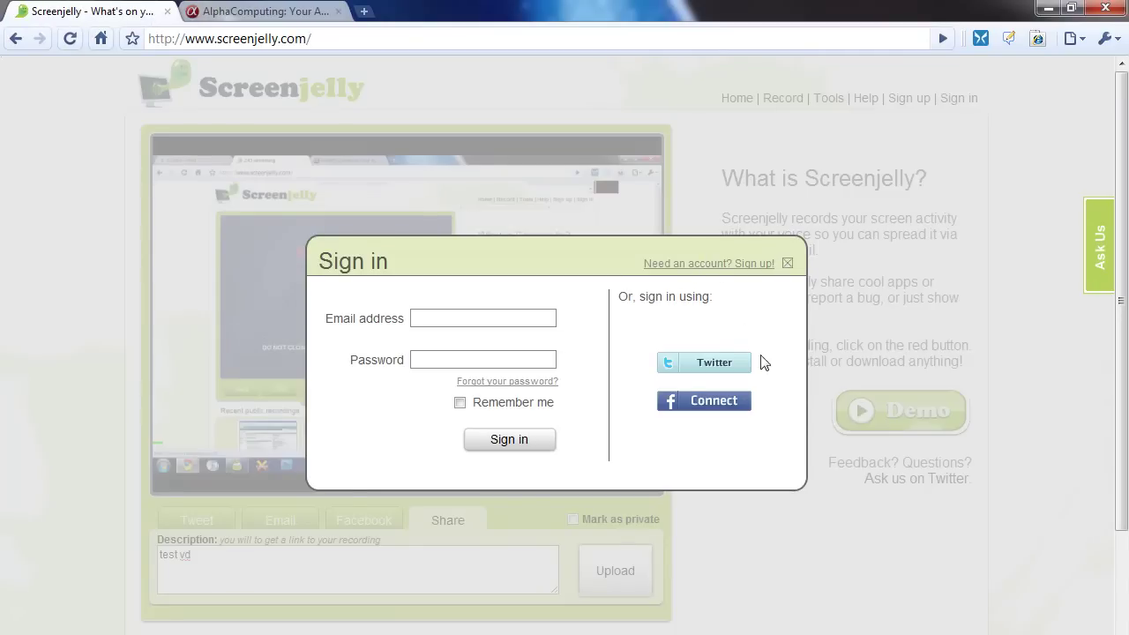
- Browse another Screenjelly user's public recordings sorted by most views, and close the remaining browser tabs
{"action": "scroll", "coordinate": [760, 363], "scroll_direction": "down", "scroll_amount": 3}
{"action": "left_click", "coordinate": [520, 552]}
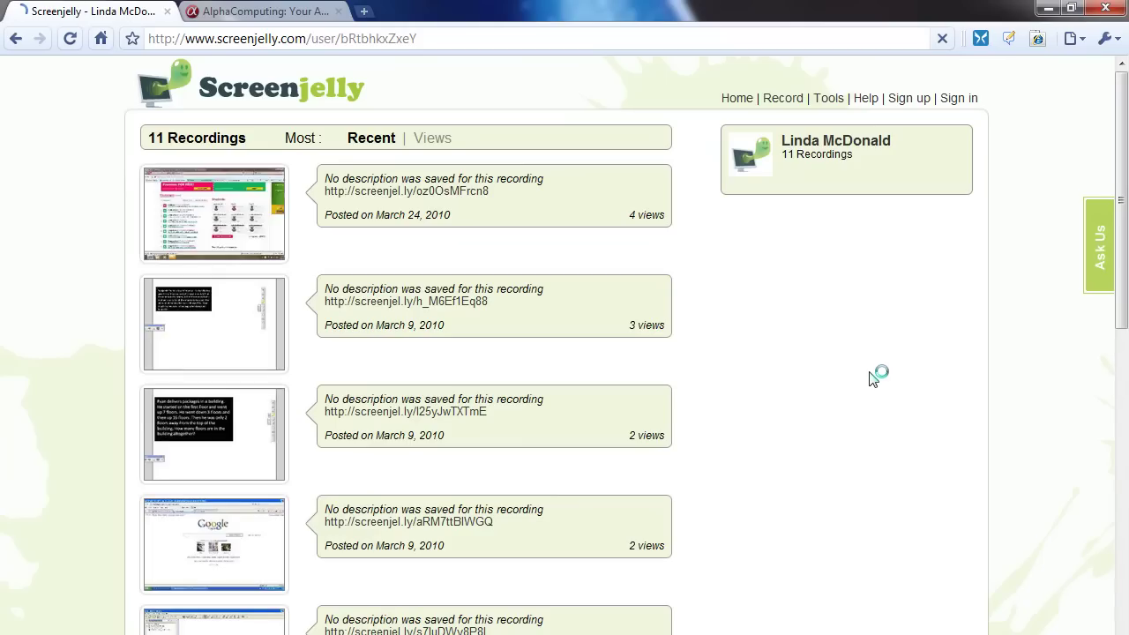
{"action": "scroll", "coordinate": [209, 262], "scroll_direction": "down", "scroll_amount": 6}
{"action": "scroll", "coordinate": [208, 266], "scroll_direction": "up", "scroll_amount": 6}
{"action": "left_click", "coordinate": [433, 142]}
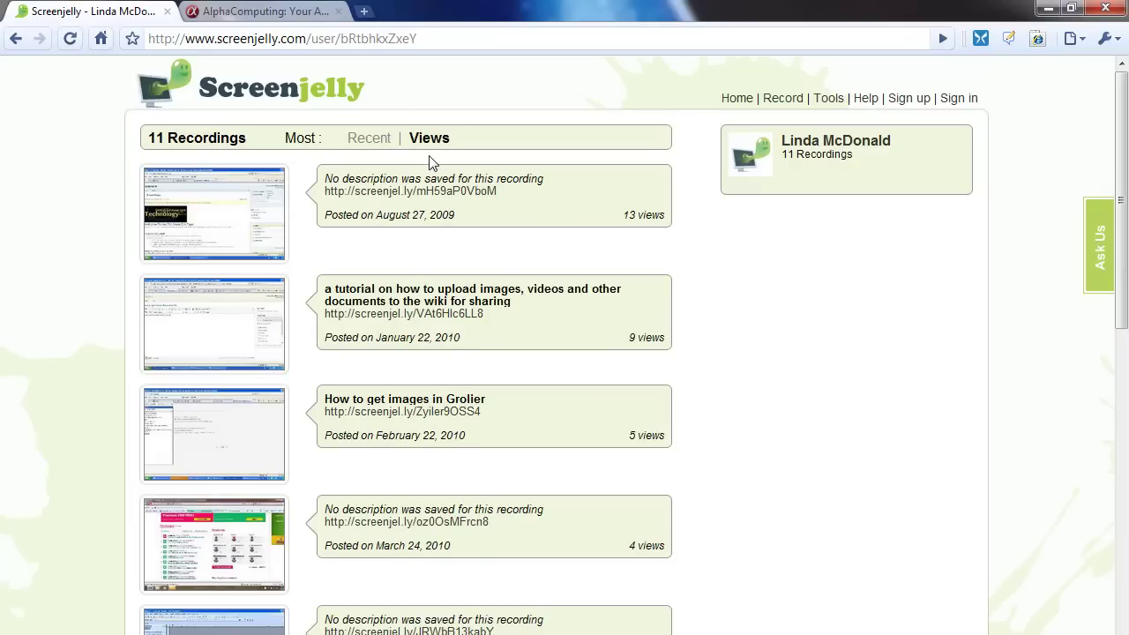
{"action": "left_click", "coordinate": [166, 11]}
{"action": "left_click", "coordinate": [167, 10]}
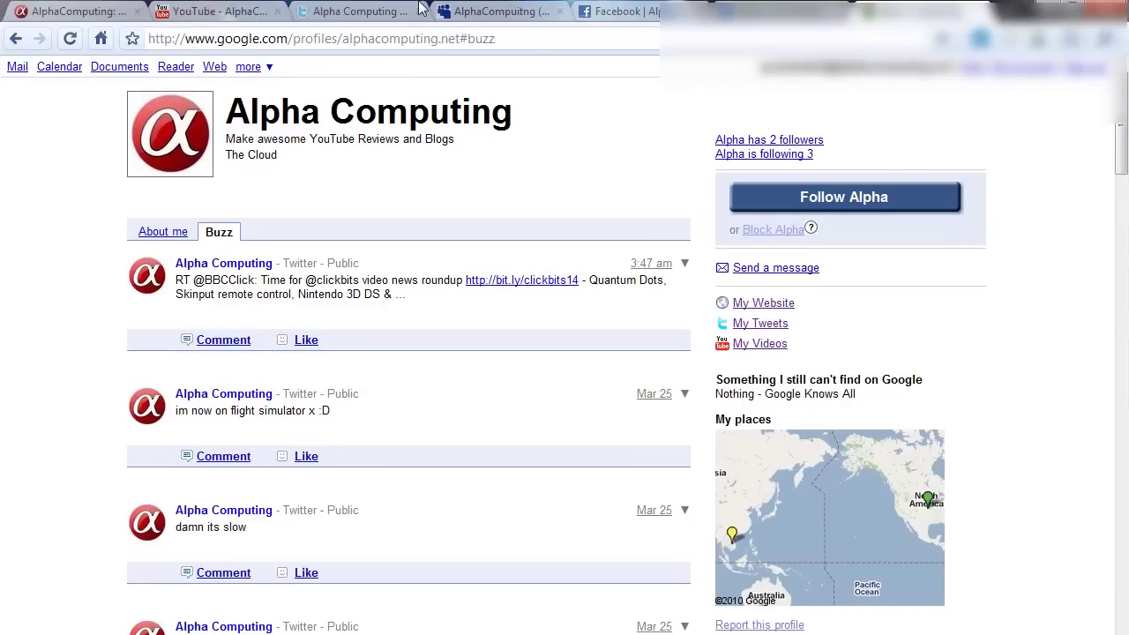
- Show the alphacomputing.net website and the AlphaComputing pages on YouTube, Twitter, MySpace, Facebook, FriendFeed and Google Profiles
{"action": "left_click", "coordinate": [36, 11]}
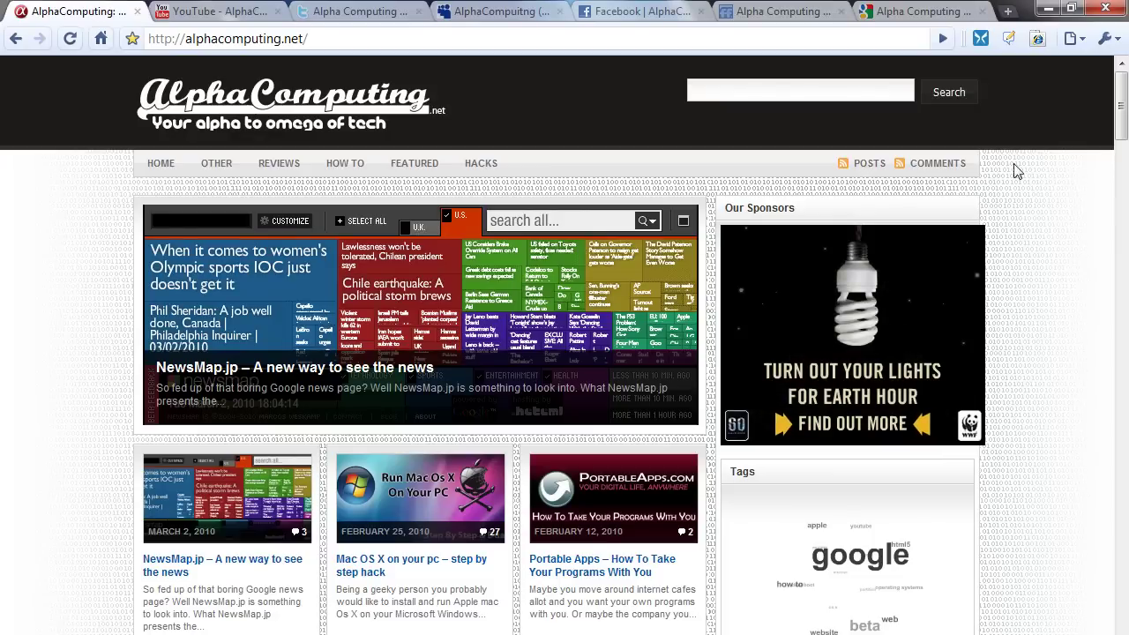
{"action": "left_click", "coordinate": [179, 12]}
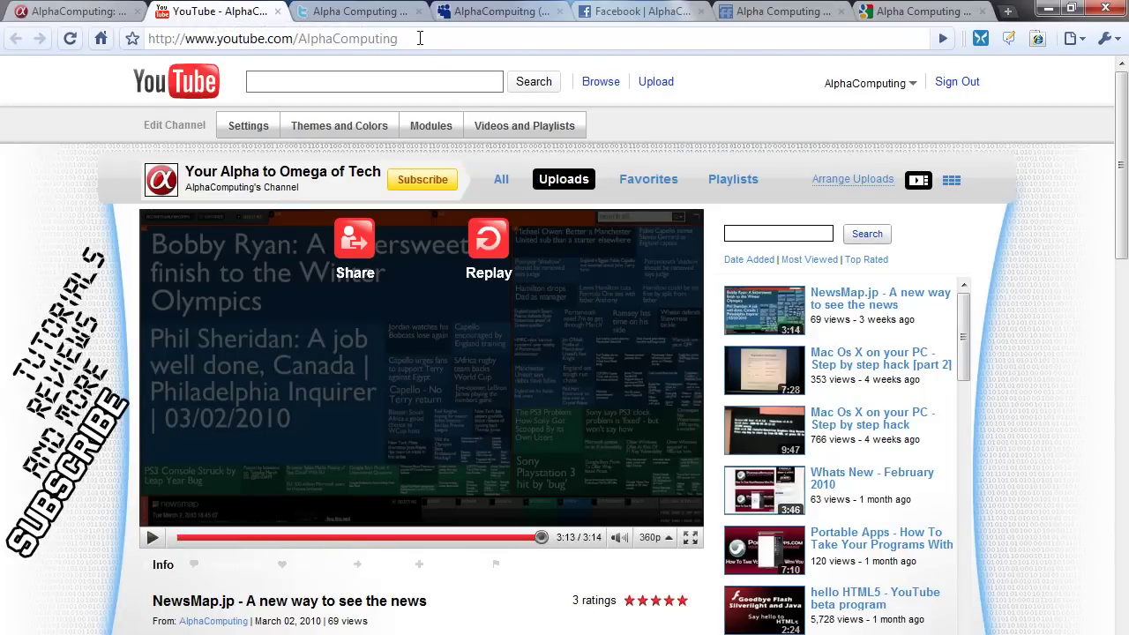
{"action": "left_click", "coordinate": [352, 12]}
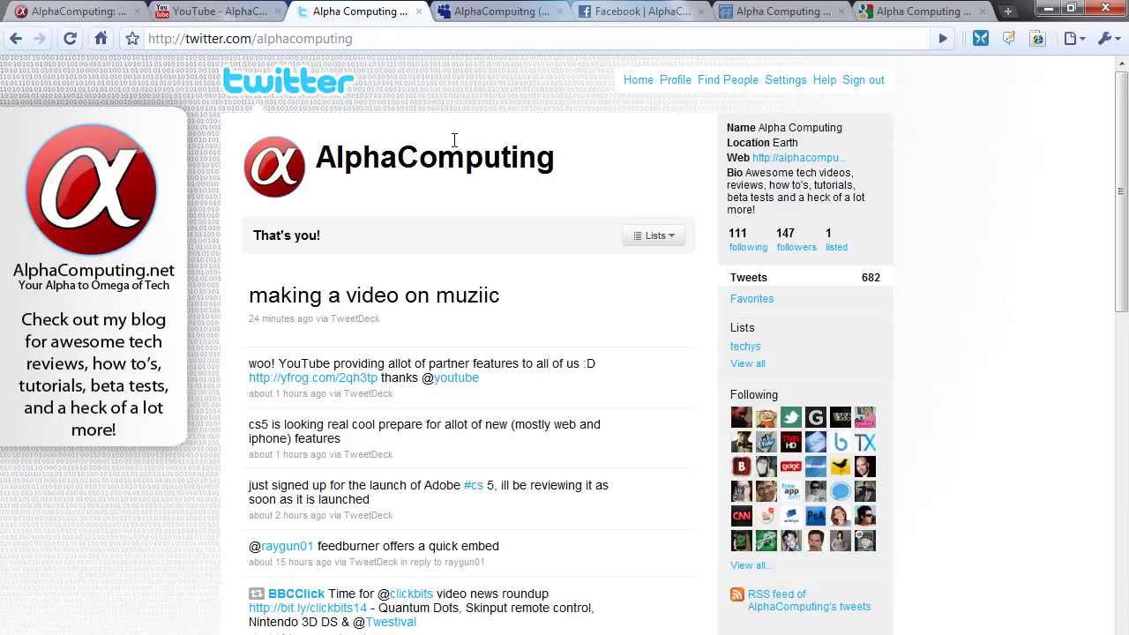
{"action": "left_click", "coordinate": [493, 10]}
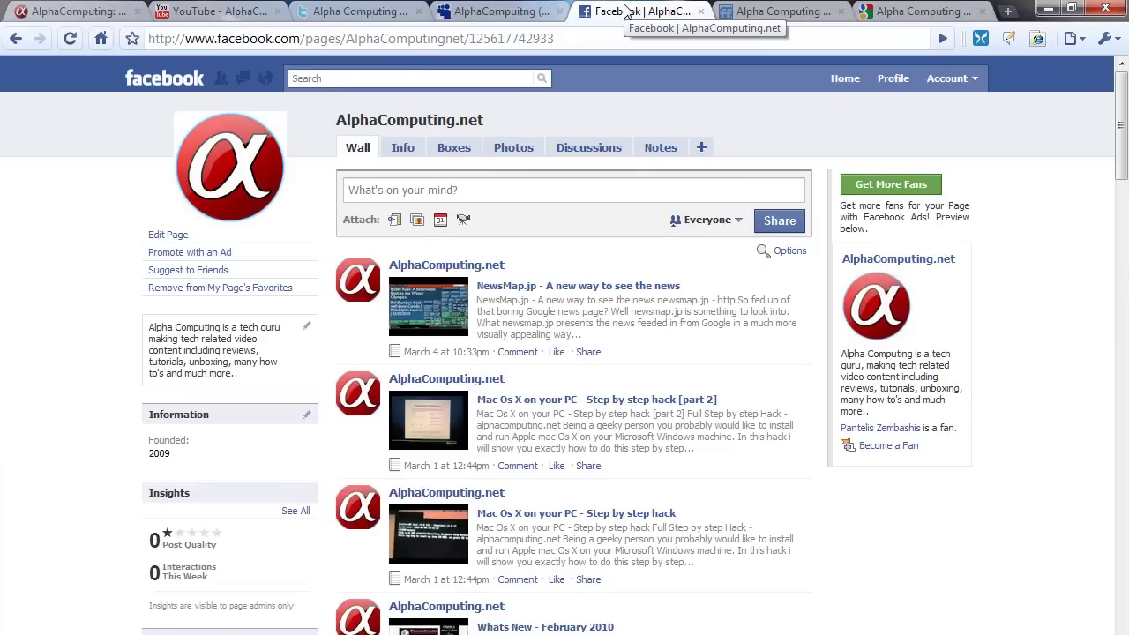
{"action": "left_click", "coordinate": [758, 14]}
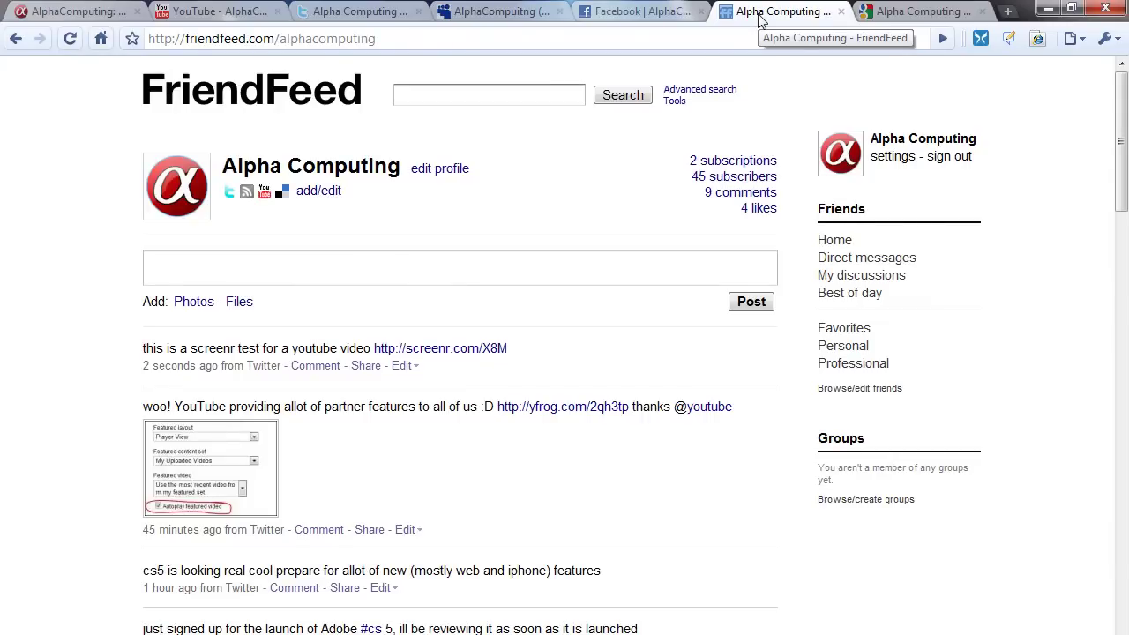
{"action": "left_click", "coordinate": [929, 14]}
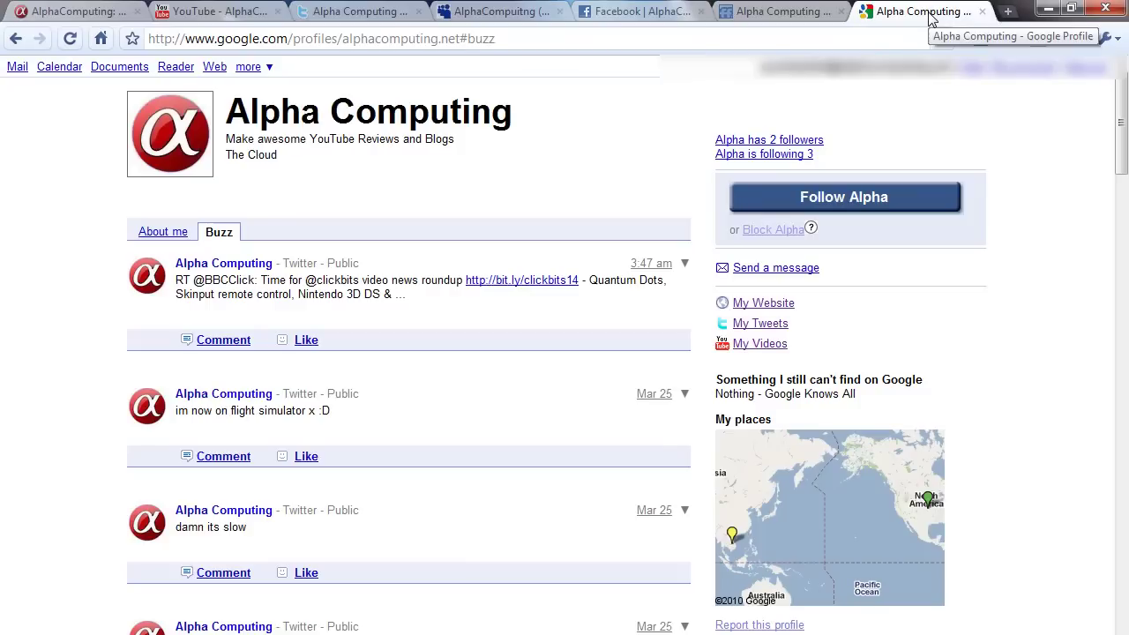